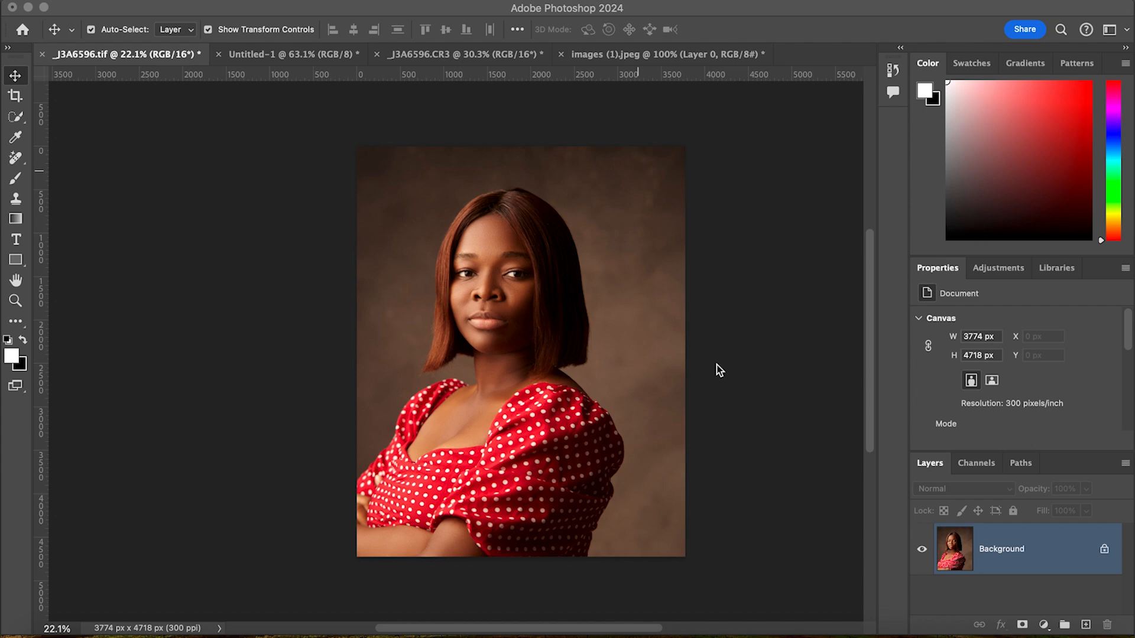
- Duplicate the Background portrait layer twice and rename the uppermost copy High Frequency
{"action": "scroll", "coordinate": [491, 286], "scroll_direction": "up", "scroll_amount": 3}
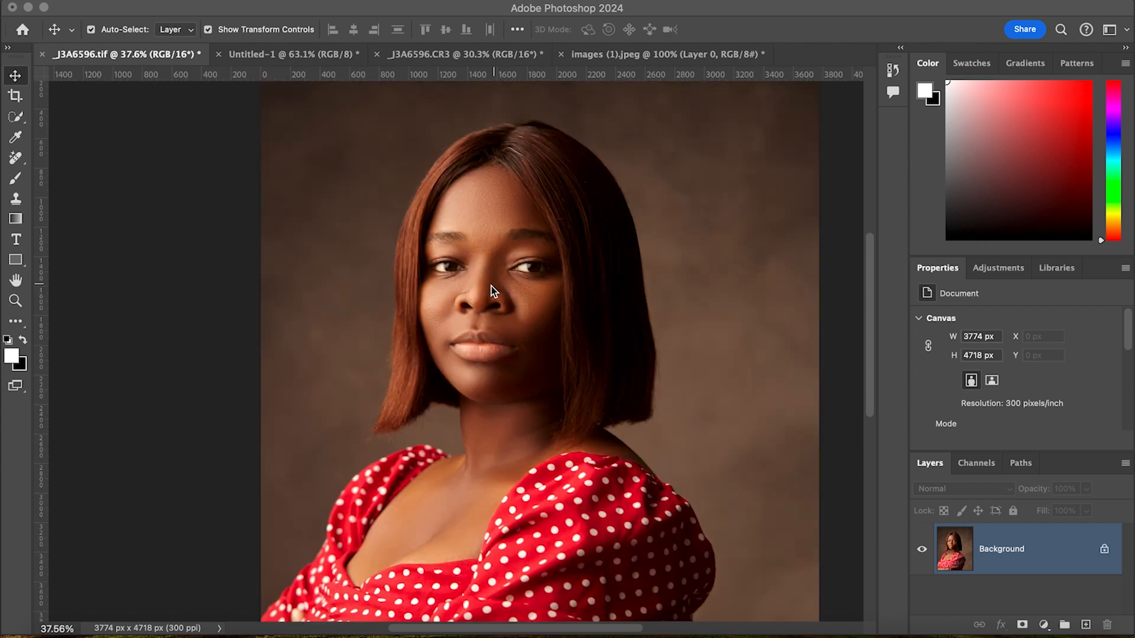
{"action": "scroll", "coordinate": [579, 367], "scroll_direction": "down", "scroll_amount": 3}
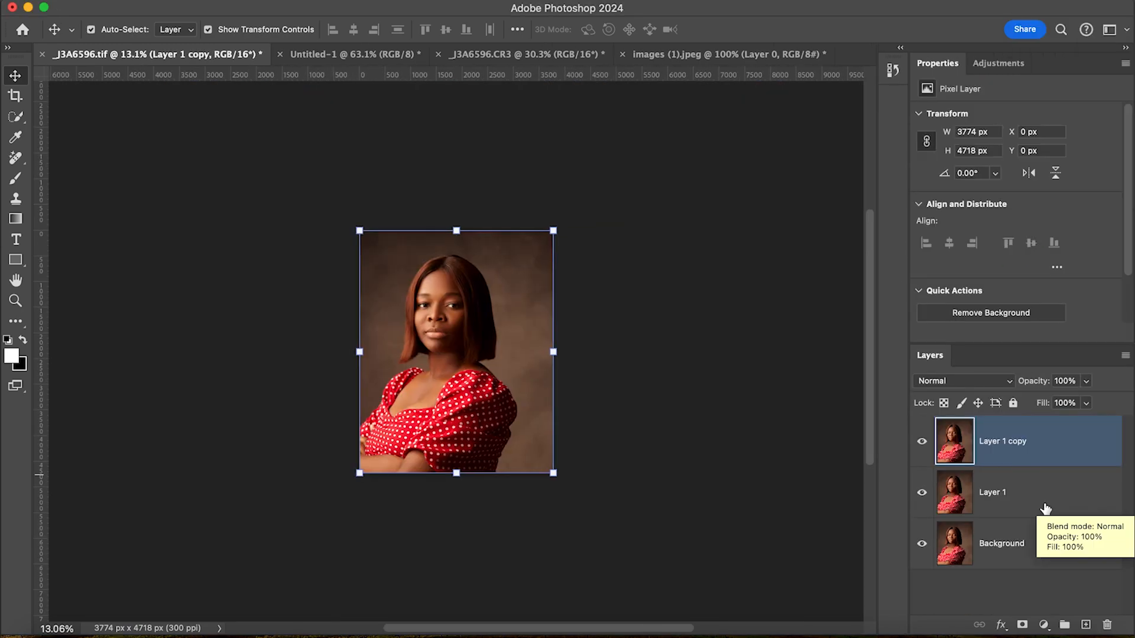
{"action": "double_click", "coordinate": [1017, 441]}
{"action": "type", "text": "High Frequ"}
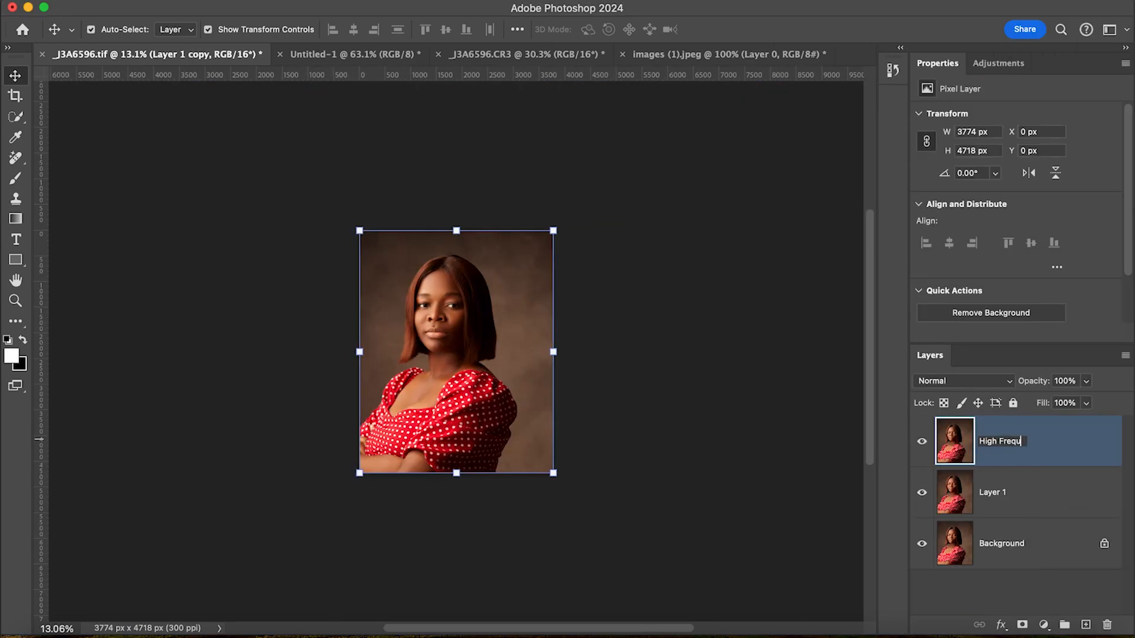
{"action": "type", "text": "ency"}
{"action": "key", "text": "Return"}
- Rename the middle layer, Layer 1, as Low Frequency
{"action": "double_click", "coordinate": [1046, 492]}
{"action": "key", "text": "Escape"}
{"action": "double_click", "coordinate": [992, 492]}
{"action": "type", "text": "Low Frequency"}
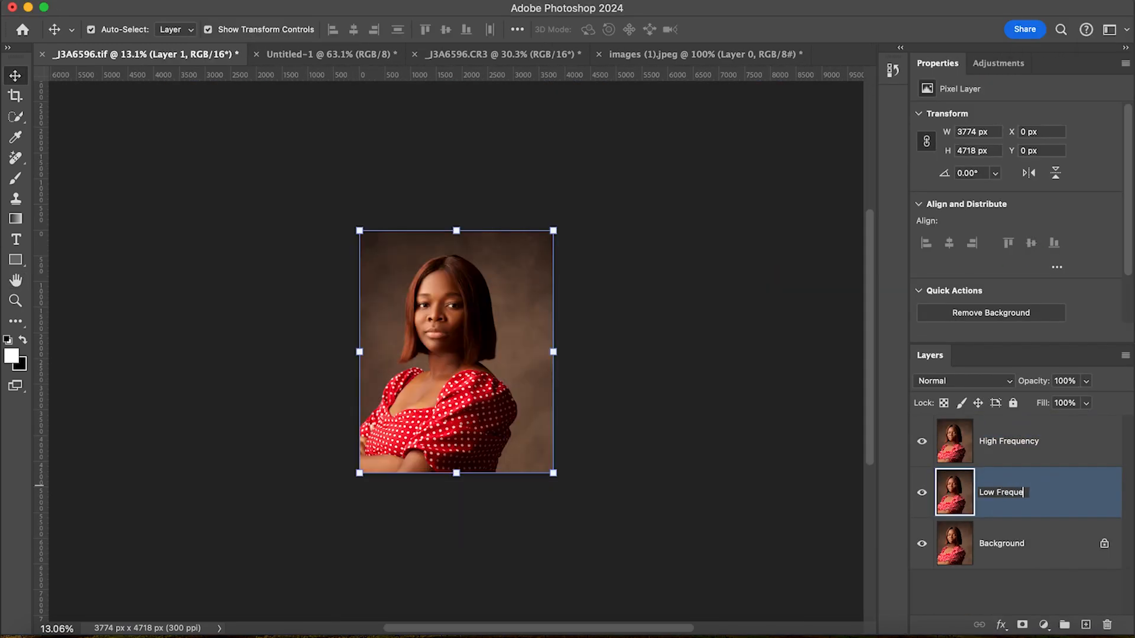
{"action": "key", "text": "Return"}
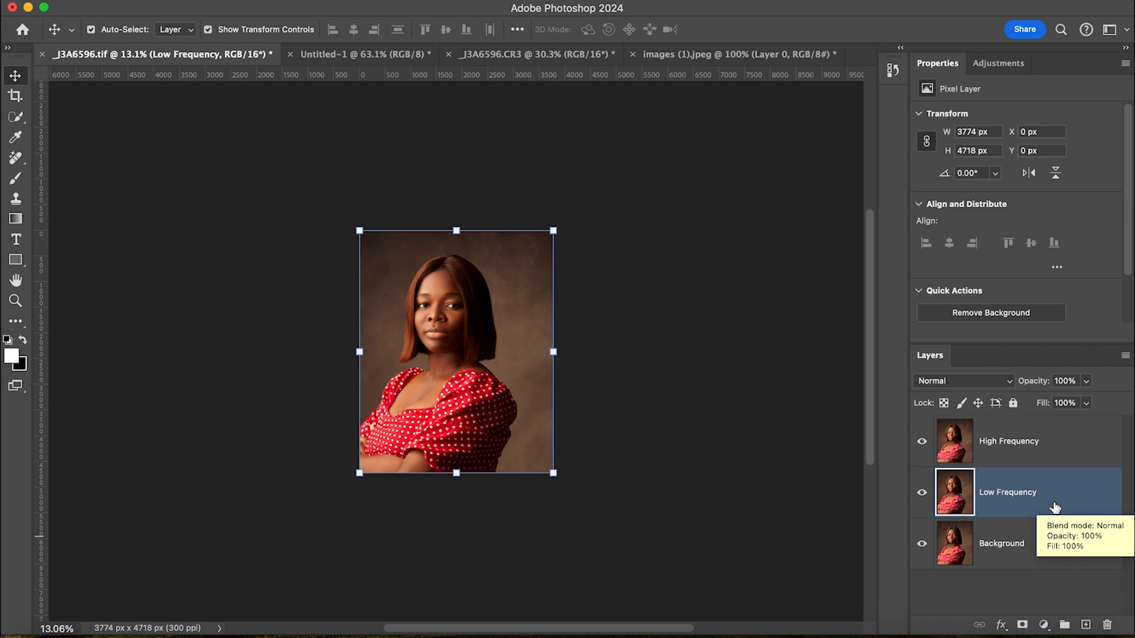
- Hide the High Frequency layer and apply a Gaussian Blur with a 4.0-pixel radius to the Low Frequency layer
{"action": "left_click", "coordinate": [1048, 456]}
{"action": "left_click", "coordinate": [1017, 509]}
{"action": "left_click", "coordinate": [921, 441]}
{"action": "left_click", "coordinate": [417, 1]}
{"action": "mouse_move", "coordinate": [444, 190]}
{"action": "left_click", "coordinate": [671, 258]}
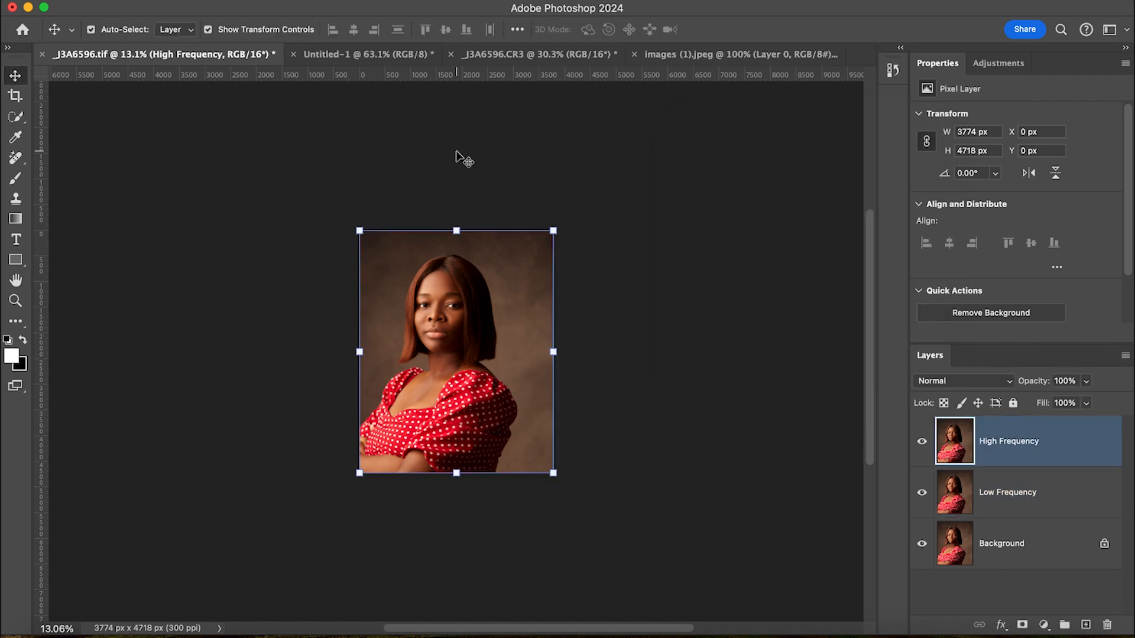
- Use Apply Image on the High Frequency layer with Low Frequency as source layer, Subtract blending, scale 2 and offset 128
{"action": "left_click", "coordinate": [248, 1]}
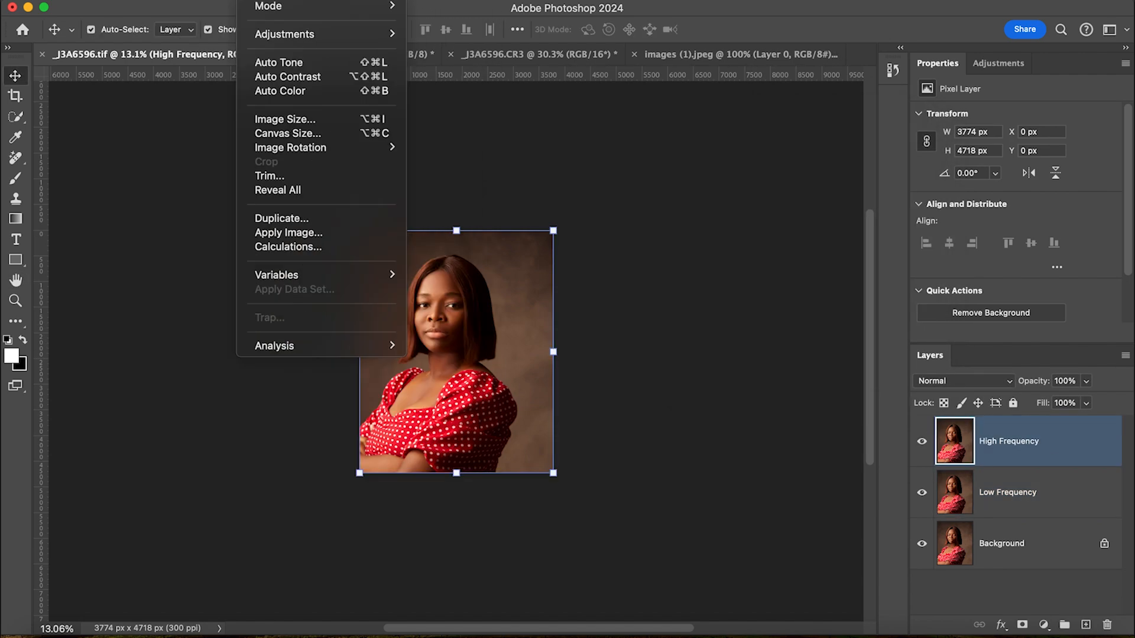
{"action": "left_click", "coordinate": [266, 237]}
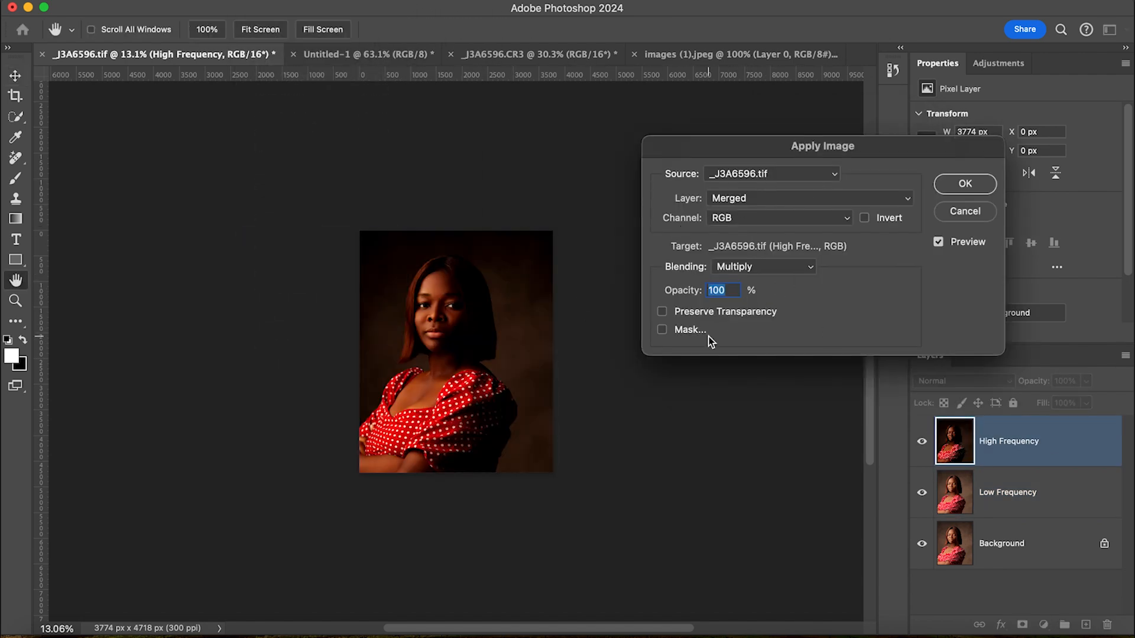
{"action": "left_click", "coordinate": [797, 203]}
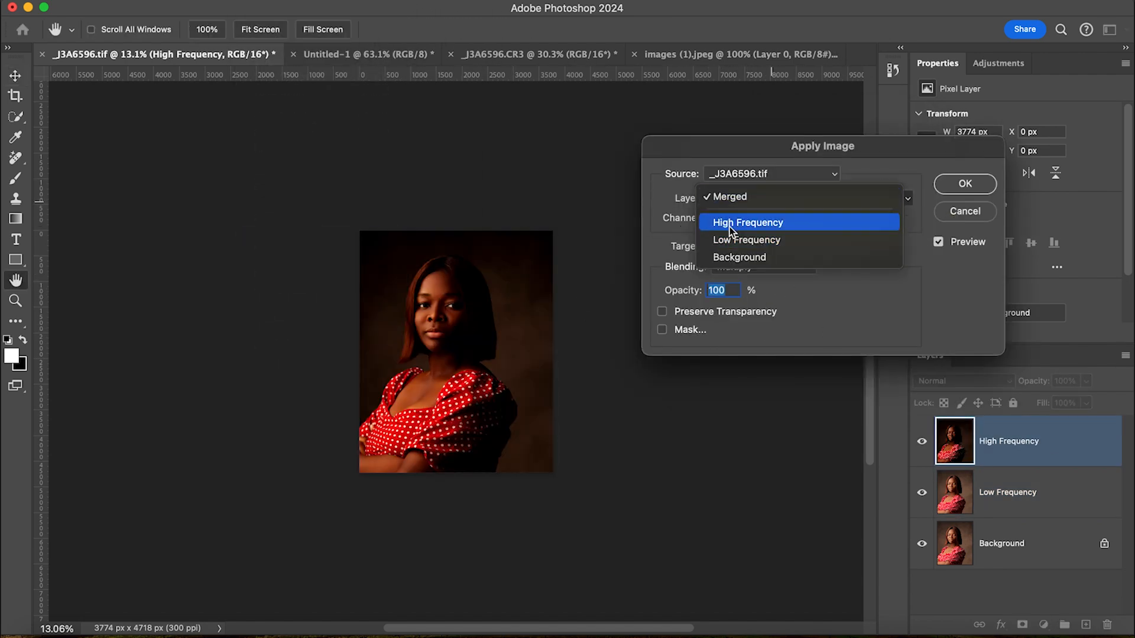
{"action": "left_click", "coordinate": [749, 239]}
{"action": "left_click", "coordinate": [786, 269]}
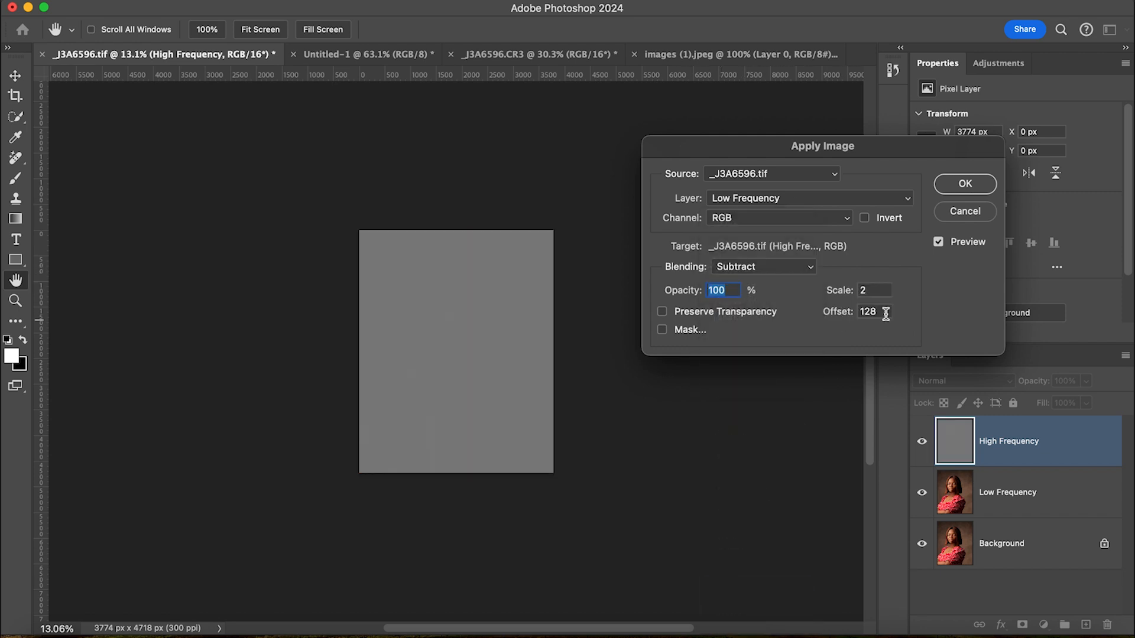
{"action": "left_click_drag", "start_coordinate": [872, 290], "coordinate": [815, 283]}
- Set the High Frequency layer's blend mode to Linear Light and group it with the Low Frequency layer, expanding the group
{"action": "scroll", "coordinate": [478, 346], "scroll_direction": "up", "scroll_amount": 5}
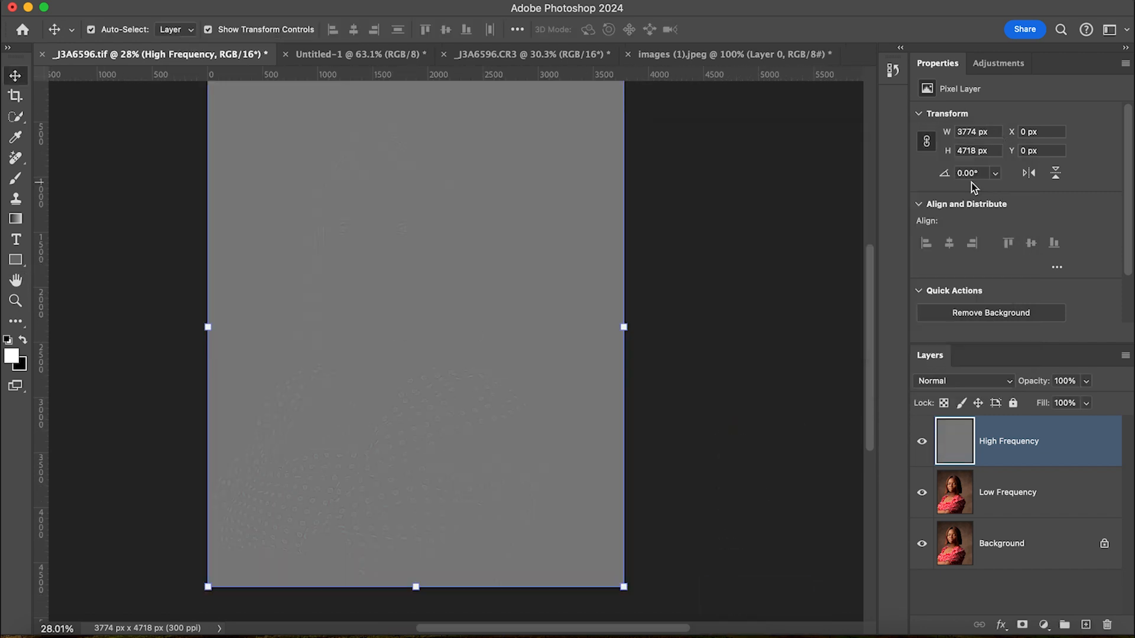
{"action": "left_click", "coordinate": [963, 381]}
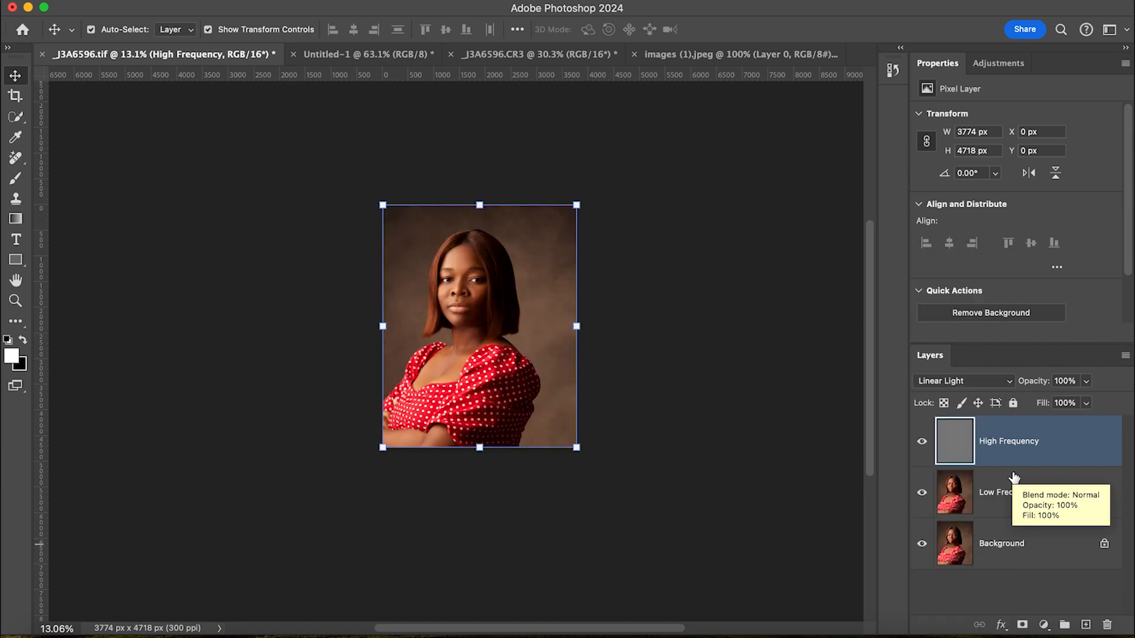
{"action": "left_click", "coordinate": [1014, 485], "text": "shift"}
{"action": "key", "text": "super+g"}
{"action": "left_click", "coordinate": [939, 426]}
- Activate the Mixer Brush on the Low Frequency layer and toggle the group's visibility to compare the retouch
{"action": "left_click", "coordinate": [1055, 514]}
{"action": "left_click", "coordinate": [15, 322]}
{"action": "left_click", "coordinate": [112, 362]}
{"action": "scroll", "coordinate": [478, 317], "scroll_direction": "up", "scroll_amount": 5}
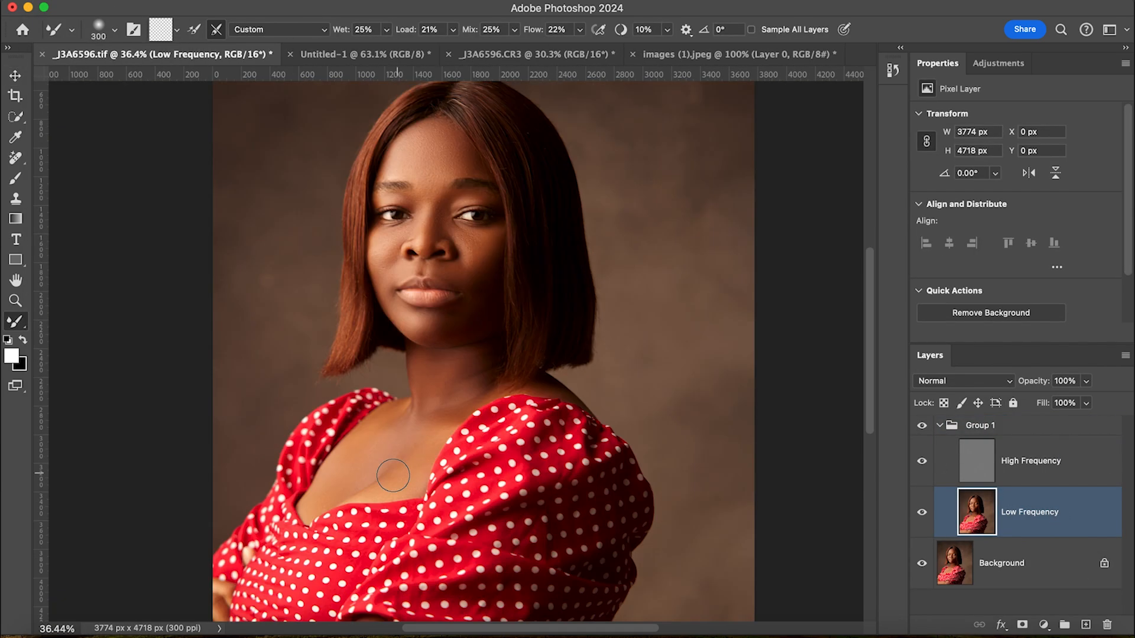
{"action": "left_click", "coordinate": [922, 426]}
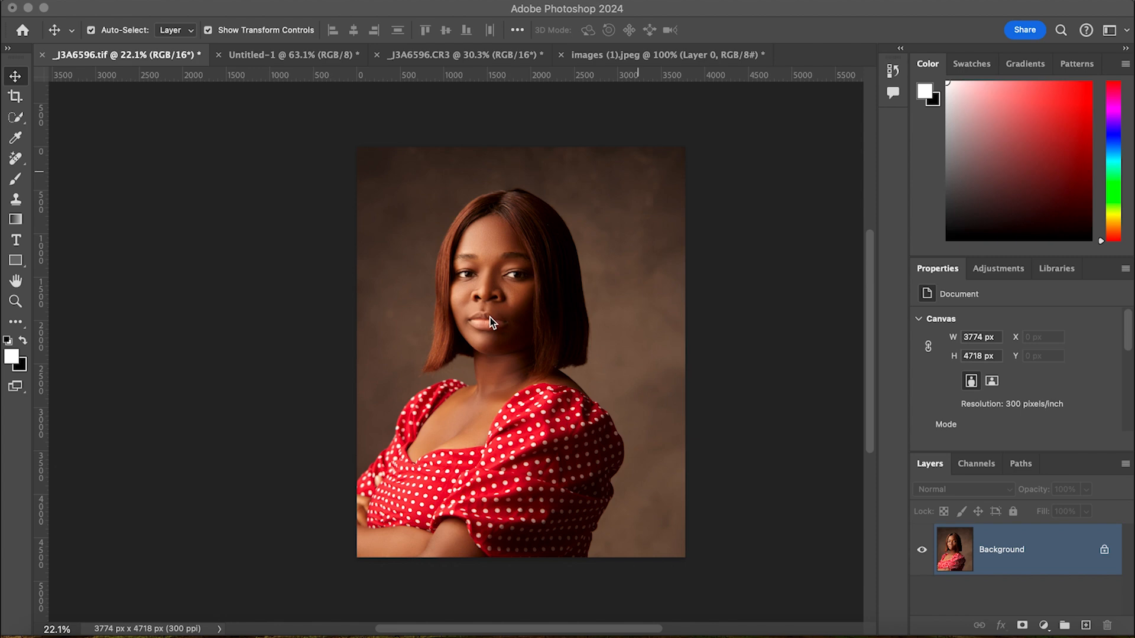
{"action": "scroll", "coordinate": [494, 291], "scroll_direction": "up", "scroll_amount": 3}
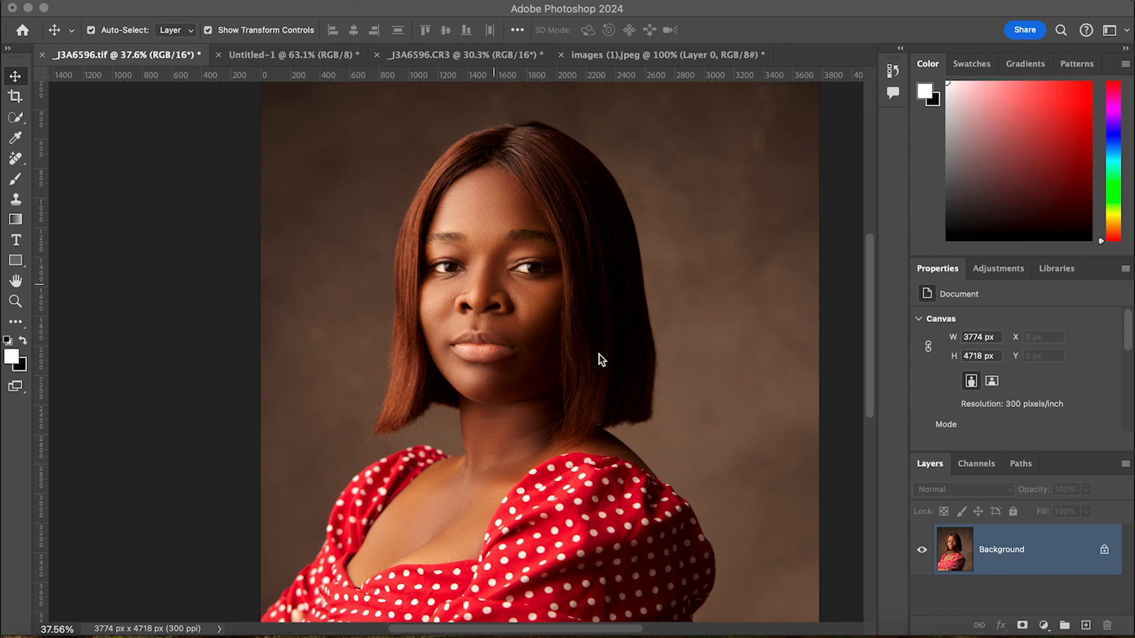
{"action": "scroll", "coordinate": [581, 366], "scroll_direction": "down", "scroll_amount": 5}
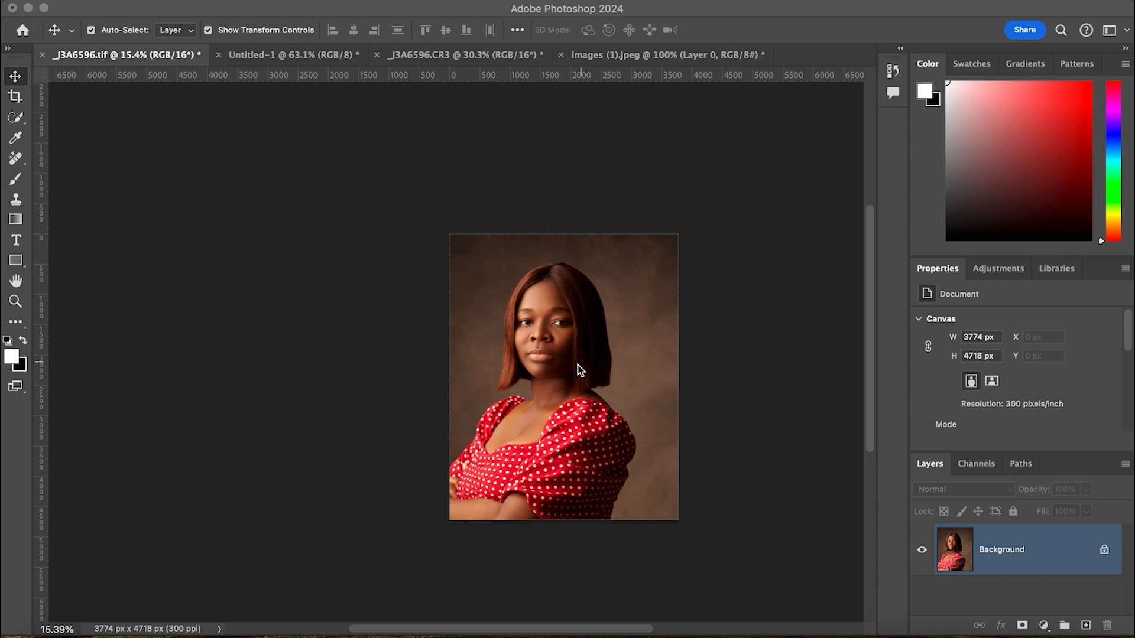
{"action": "scroll", "coordinate": [579, 367], "scroll_direction": "up", "scroll_amount": 4}
{"action": "scroll", "coordinate": [579, 367], "scroll_direction": "down", "scroll_amount": 3}
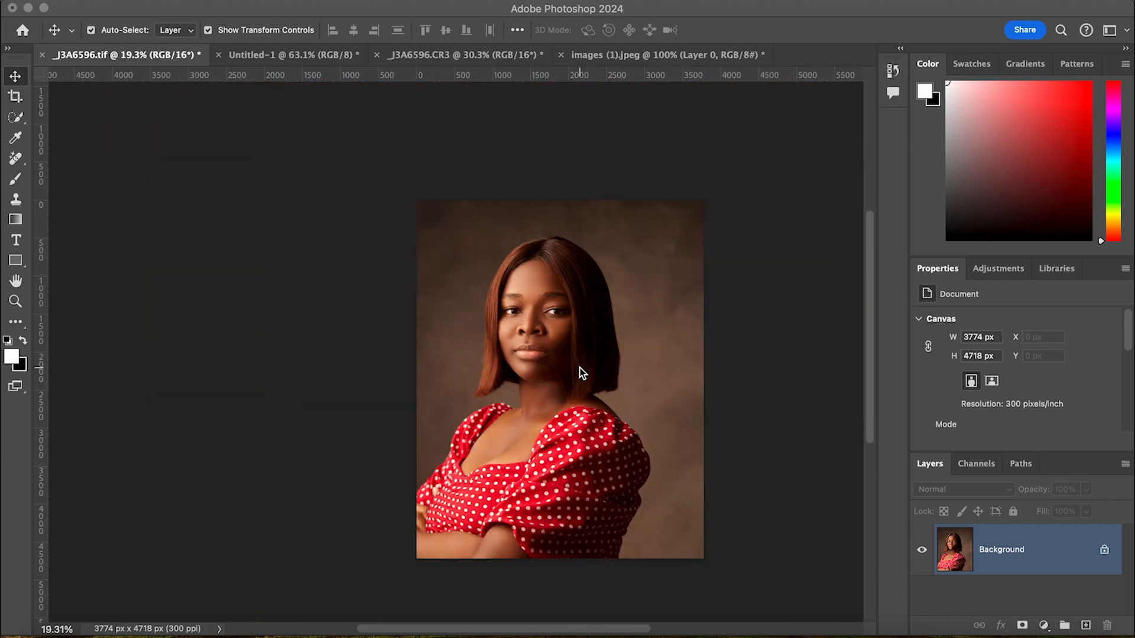
{"action": "scroll", "coordinate": [580, 370], "scroll_direction": "up", "scroll_amount": 2}
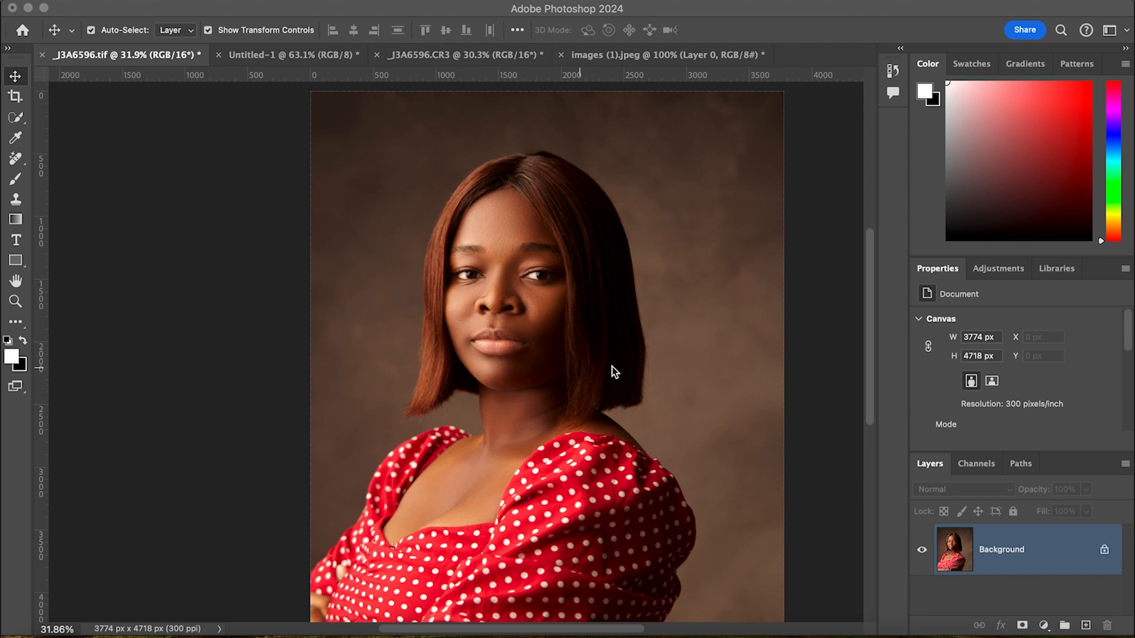
- Duplicate the Background layer twice
{"action": "key", "text": "super+j"}
{"action": "key", "text": "super+j"}
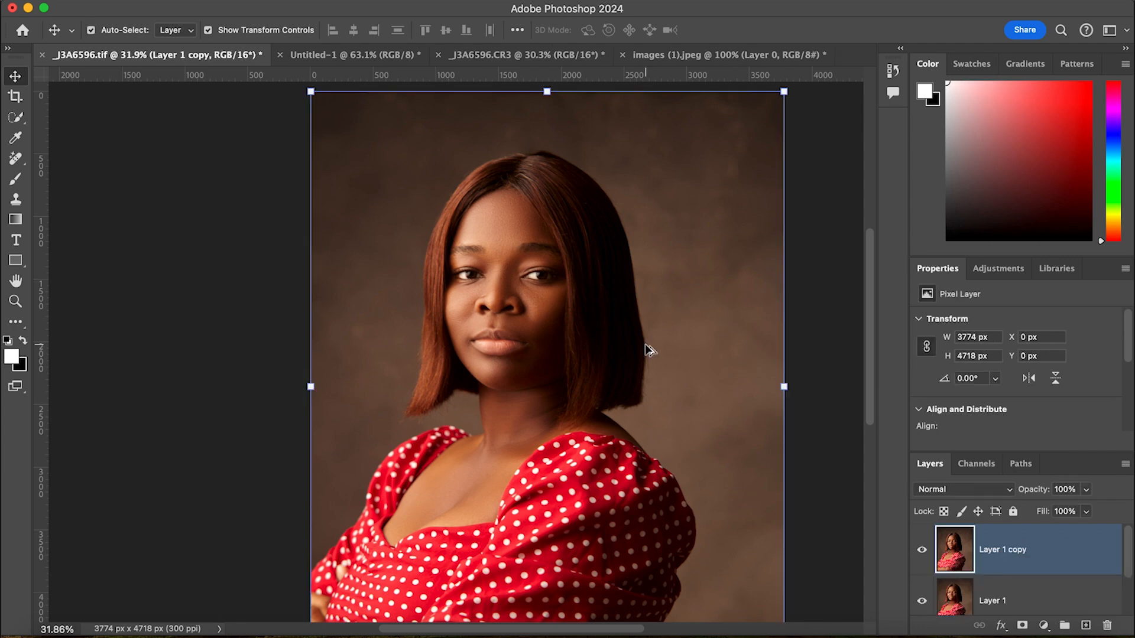
{"action": "scroll", "coordinate": [650, 350], "scroll_direction": "down", "scroll_amount": 5}
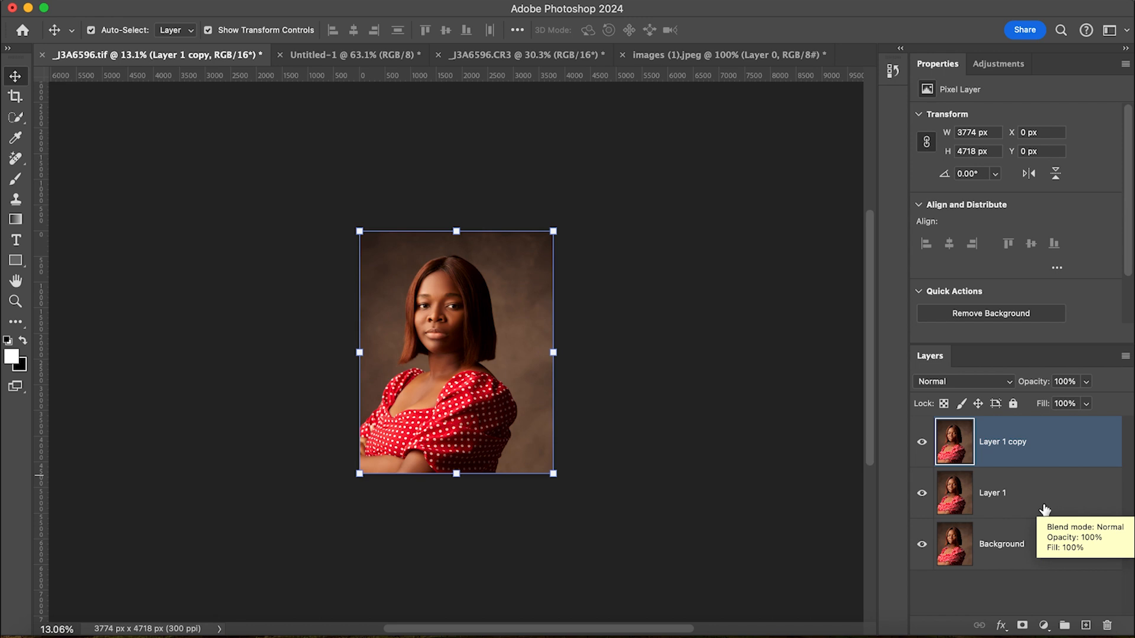
- Rename the uppermost layer copy as High Frequency
{"action": "double_click", "coordinate": [1016, 441]}
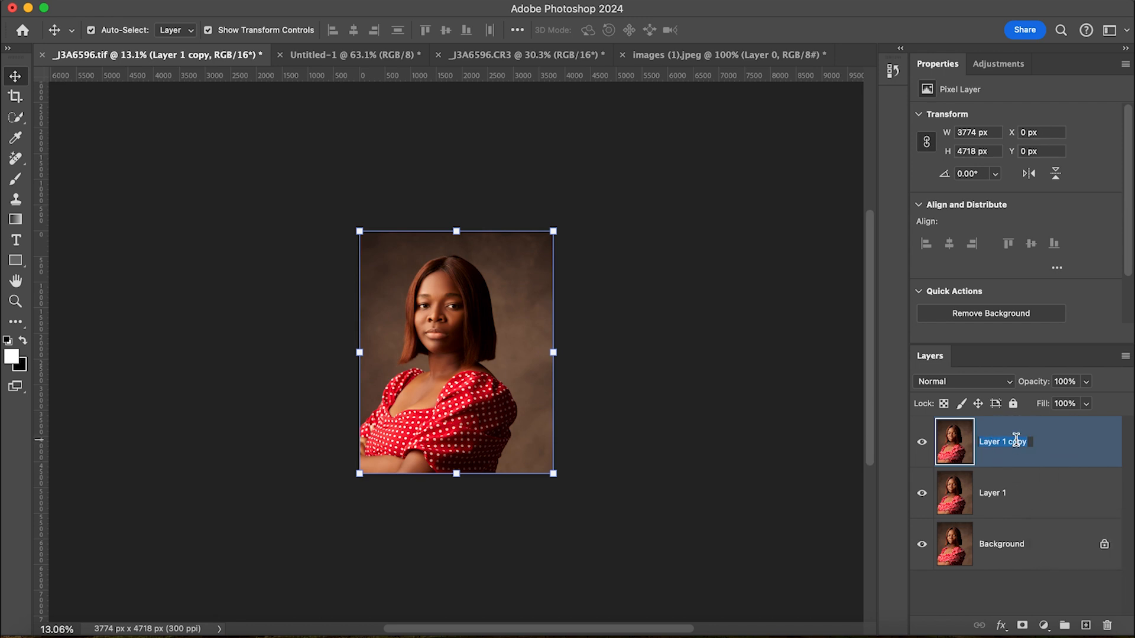
{"action": "type", "text": "High"}
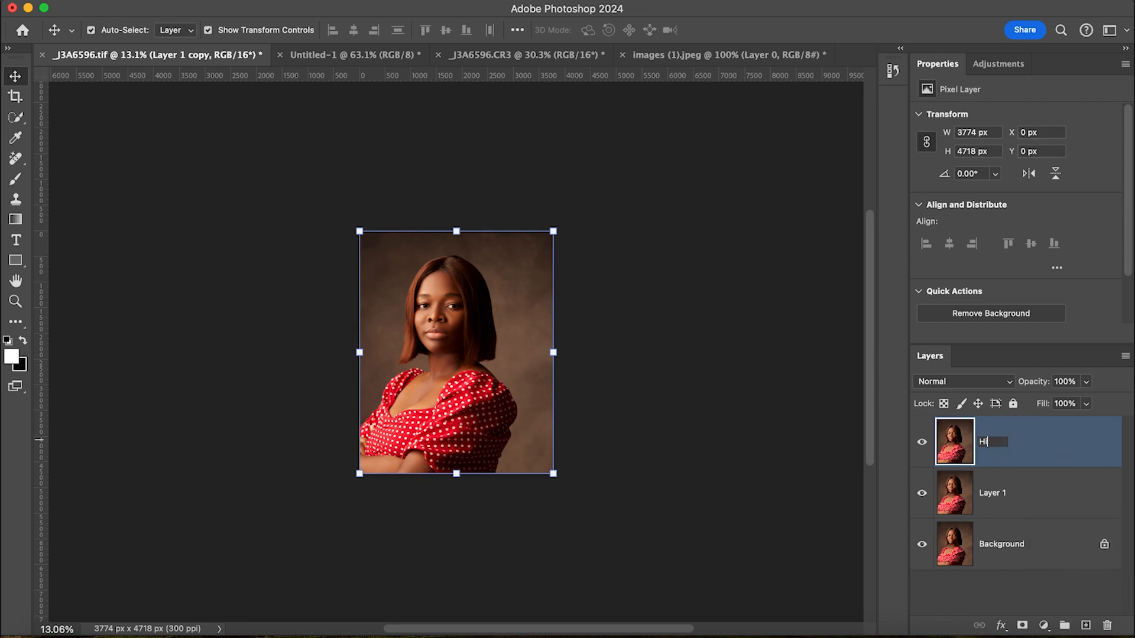
{"action": "type", "text": " Frequenc"}
{"action": "key", "text": "Return"}
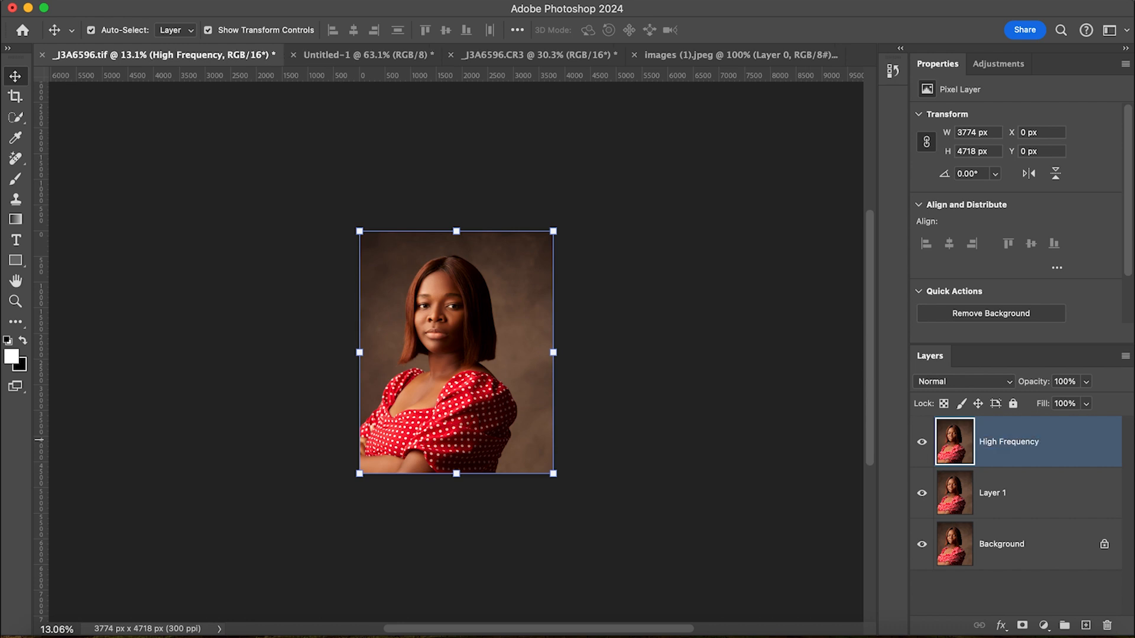
{"action": "left_click", "coordinate": [1026, 493]}
{"action": "double_click", "coordinate": [1027, 493]}
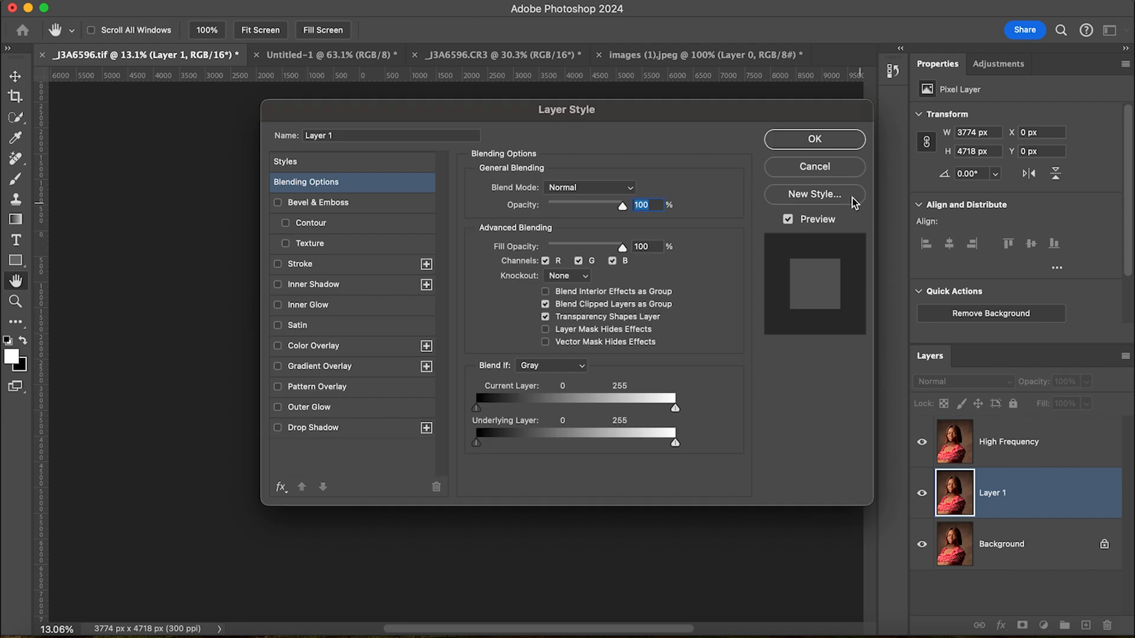
{"action": "left_click", "coordinate": [842, 166]}
- Rename Layer 1, between High Frequency and Background, as Low Frequency
{"action": "double_click", "coordinate": [999, 493]}
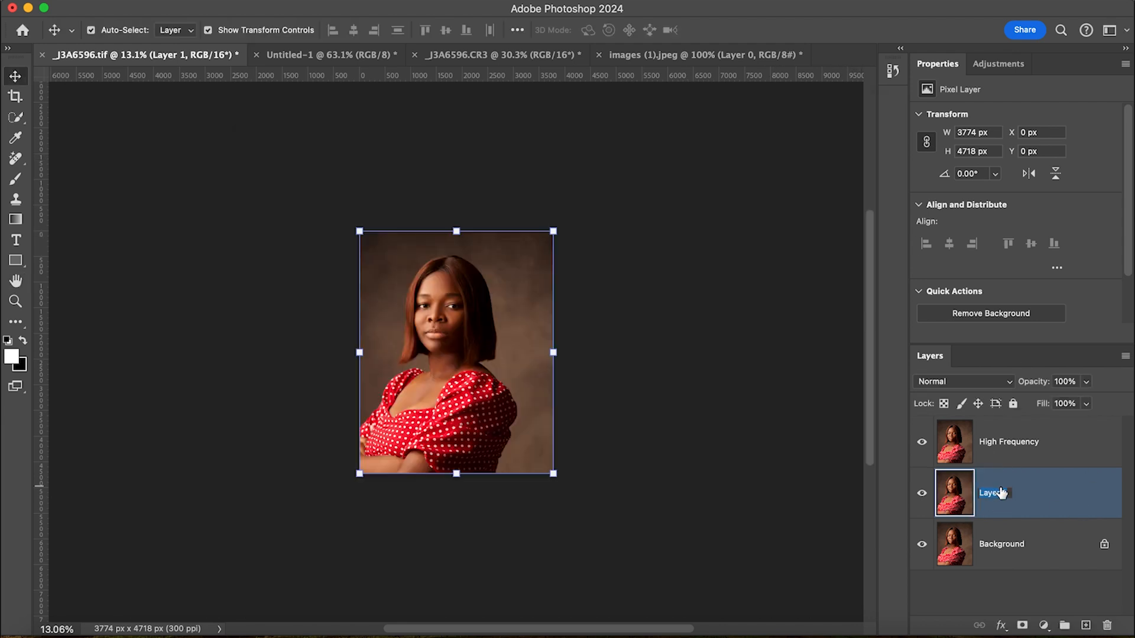
{"action": "type", "text": "Low"}
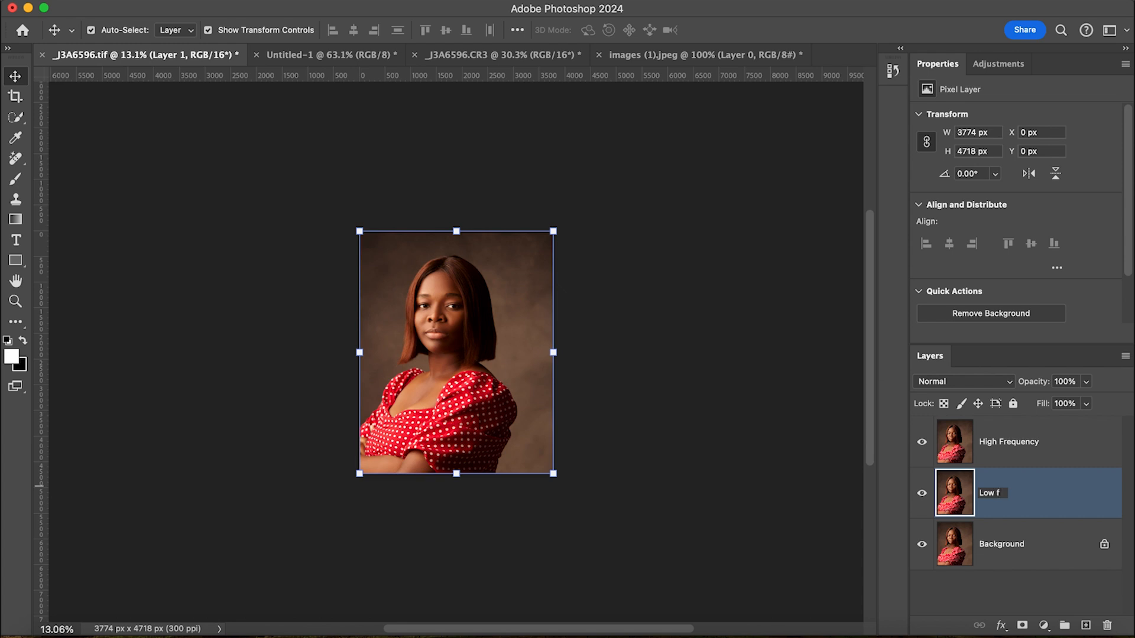
{"action": "type", "text": " Frequency"}
{"action": "key", "text": "Return"}
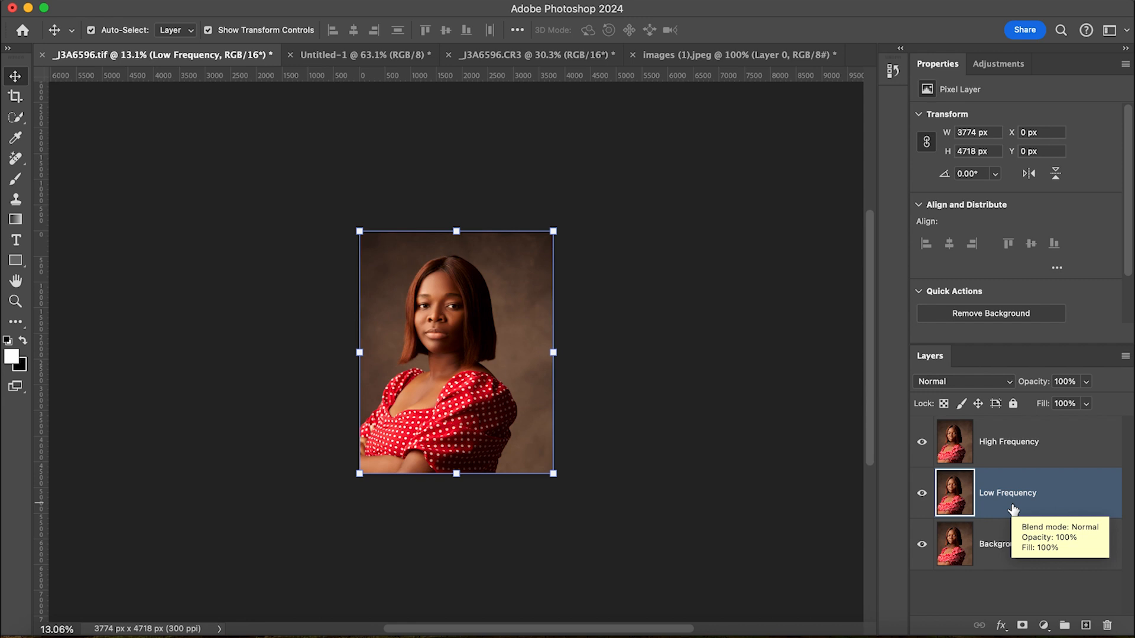
- Hide the High Frequency layer and blur the Low Frequency layer with a Gaussian Blur of 4.0 pixels radius
{"action": "left_click", "coordinate": [1042, 448]}
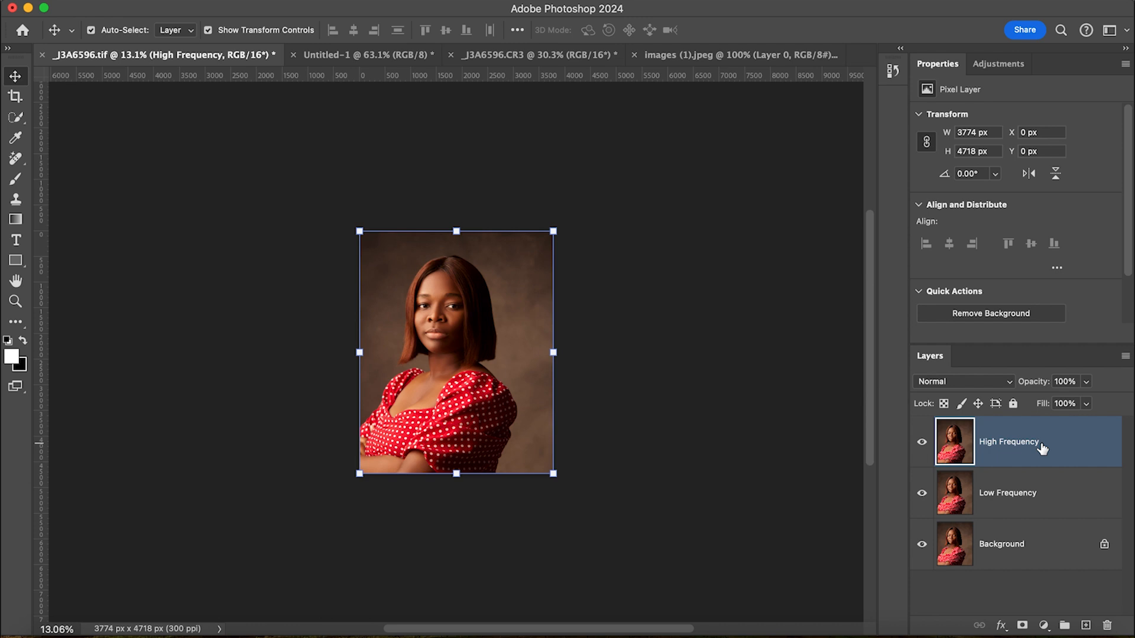
{"action": "left_click", "coordinate": [1045, 495]}
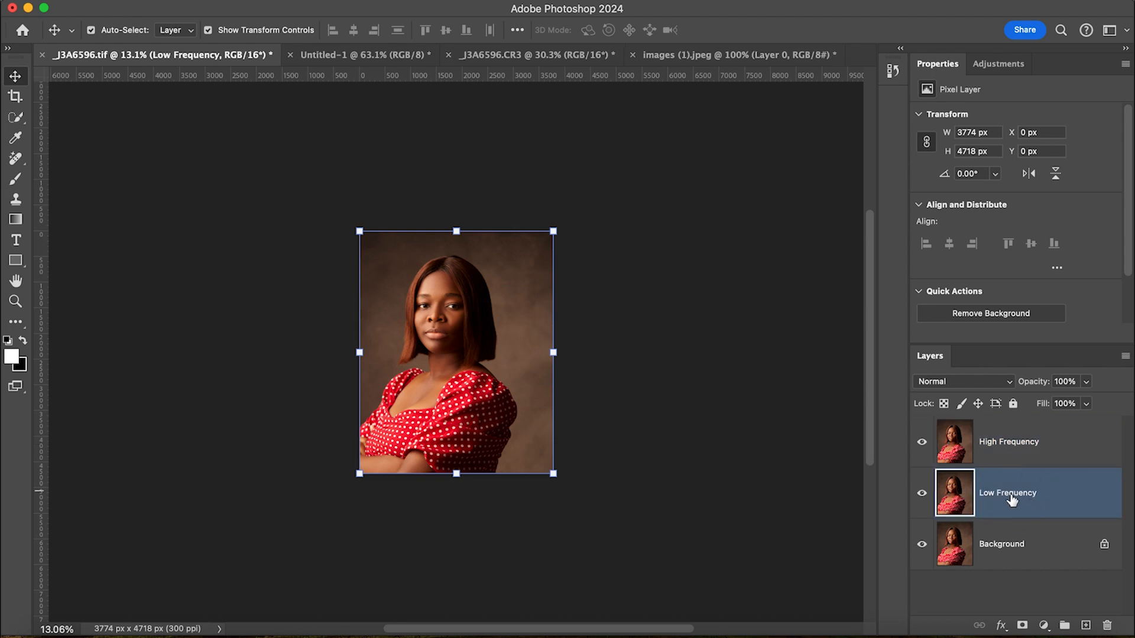
{"action": "left_click", "coordinate": [922, 443]}
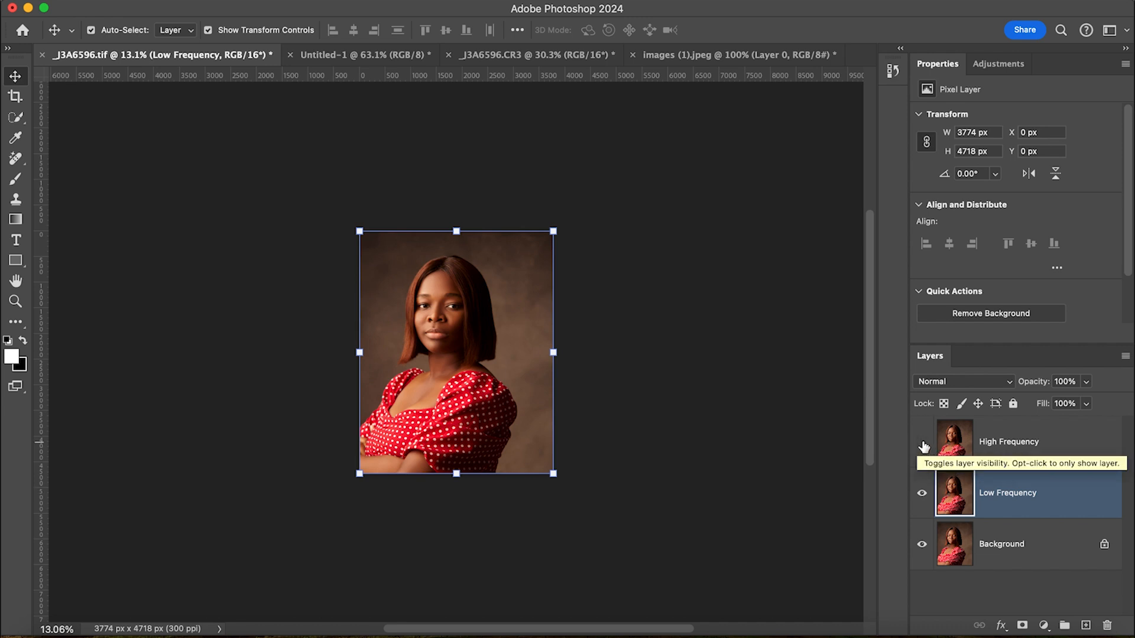
{"action": "left_click", "coordinate": [424, 1]}
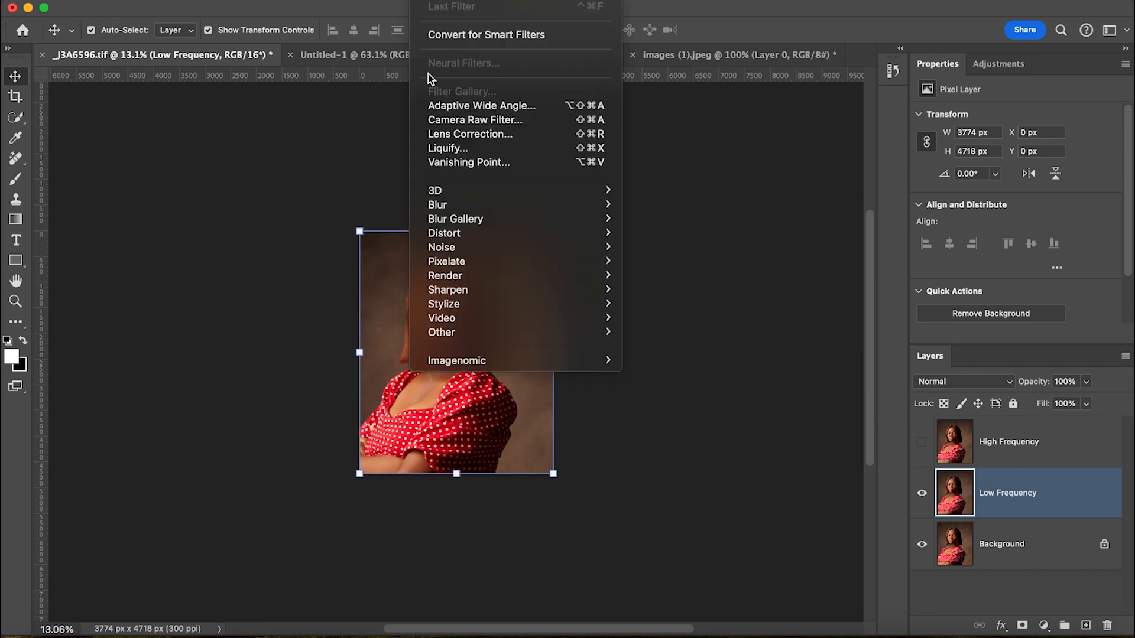
{"action": "mouse_move", "coordinate": [438, 208]}
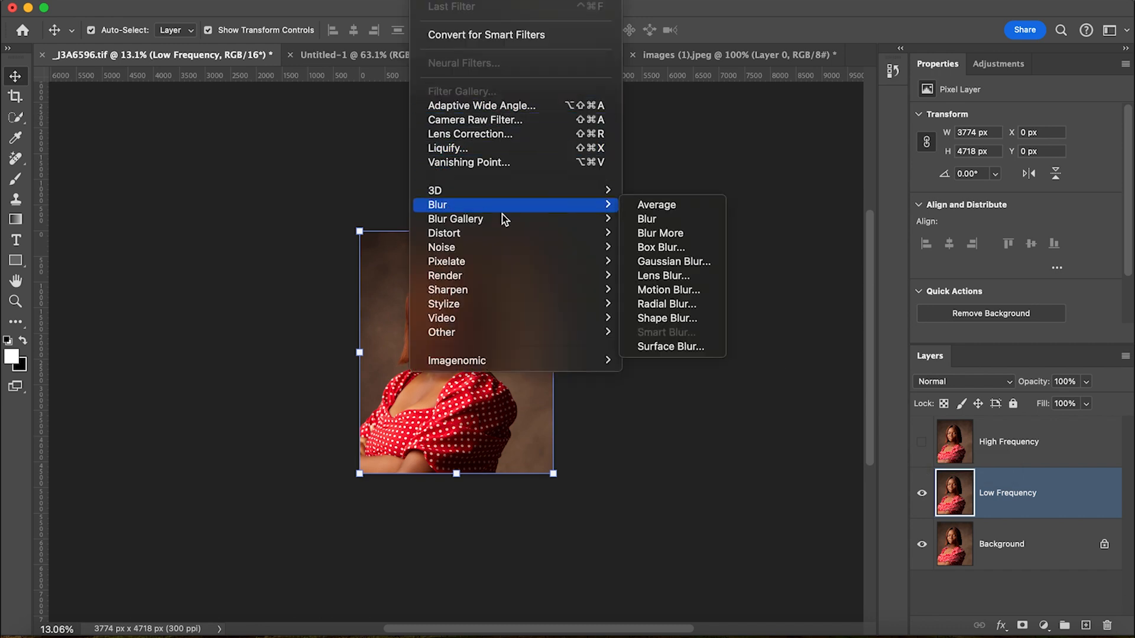
{"action": "left_click", "coordinate": [673, 262]}
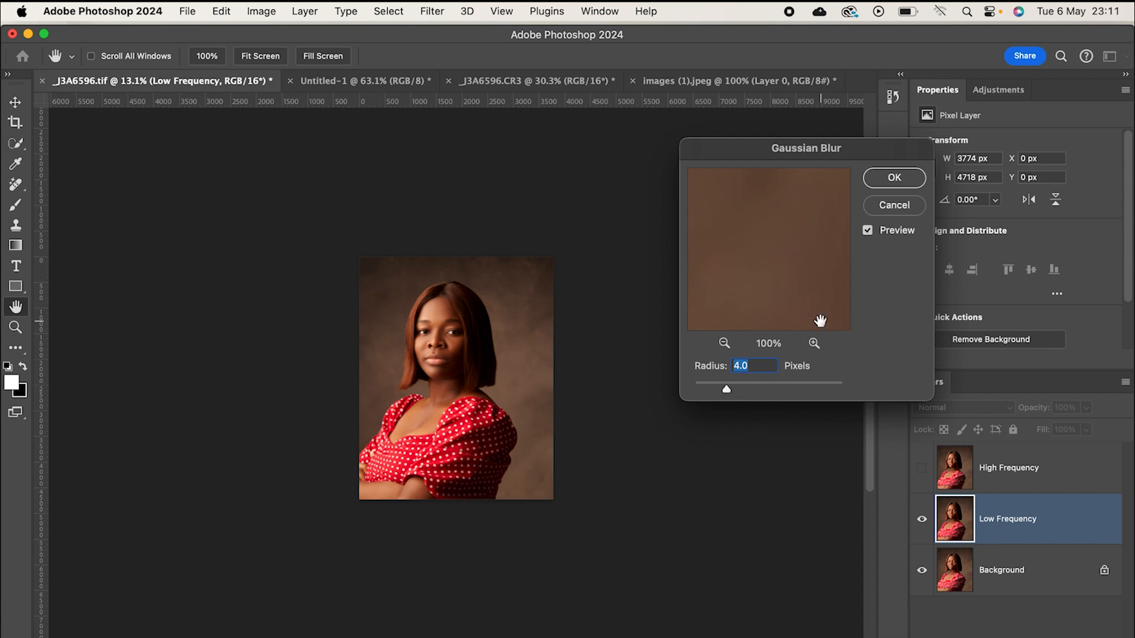
{"action": "left_click", "coordinate": [907, 176]}
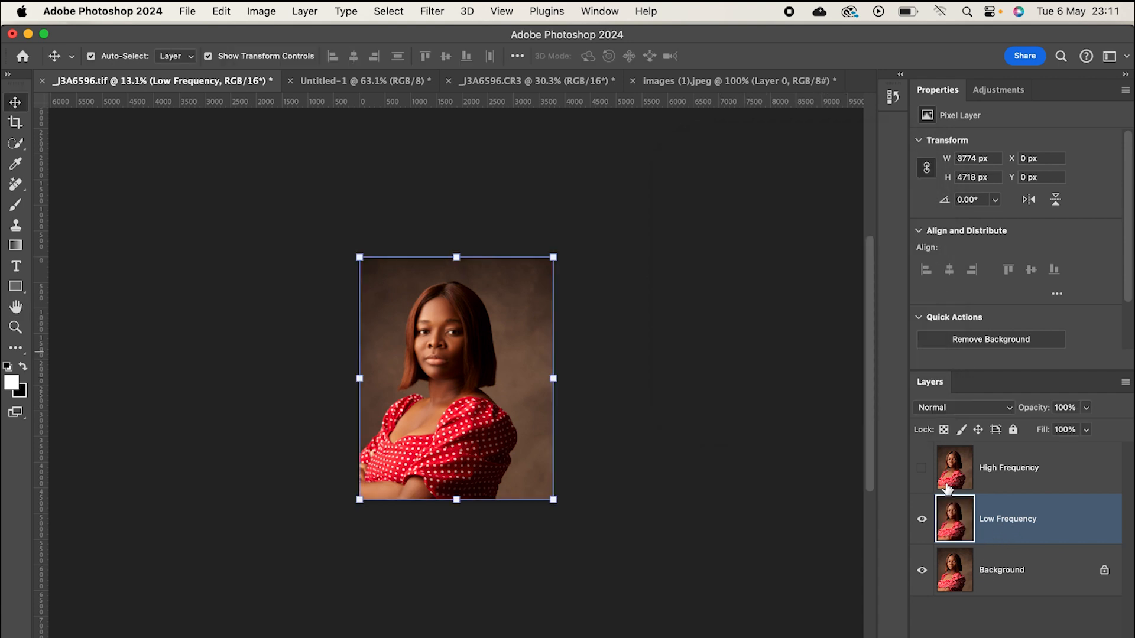
- Show the High Frequency layer and set up Apply Image on it with Low Frequency as the source layer and Subtract blending
{"action": "left_click", "coordinate": [922, 470]}
{"action": "left_click", "coordinate": [1052, 469]}
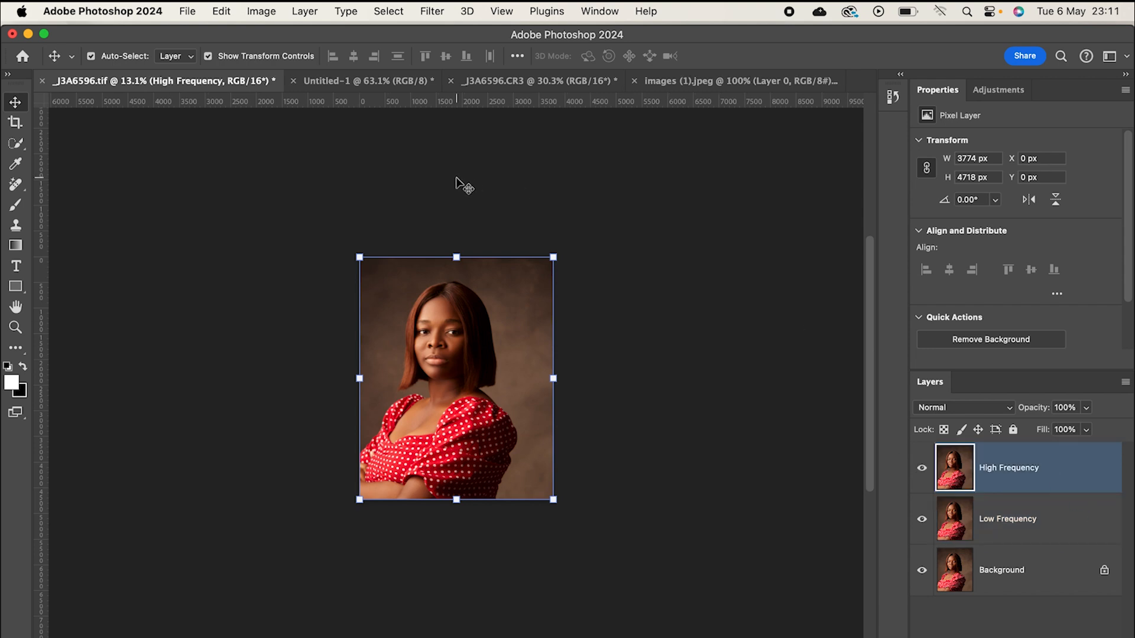
{"action": "left_click", "coordinate": [261, 12]}
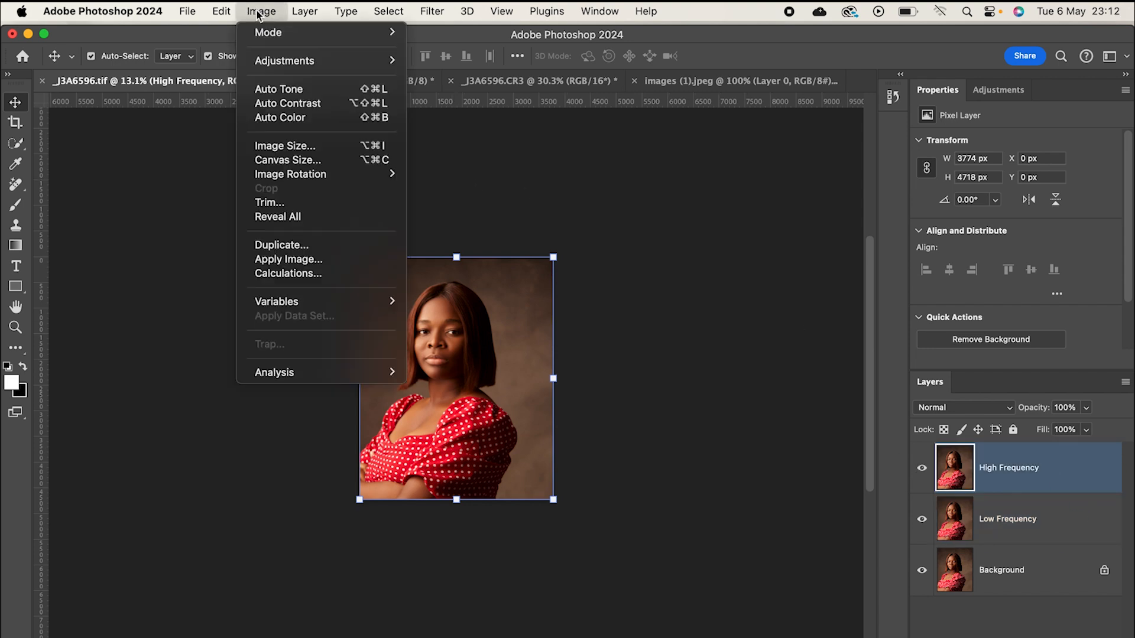
{"action": "left_click", "coordinate": [285, 260]}
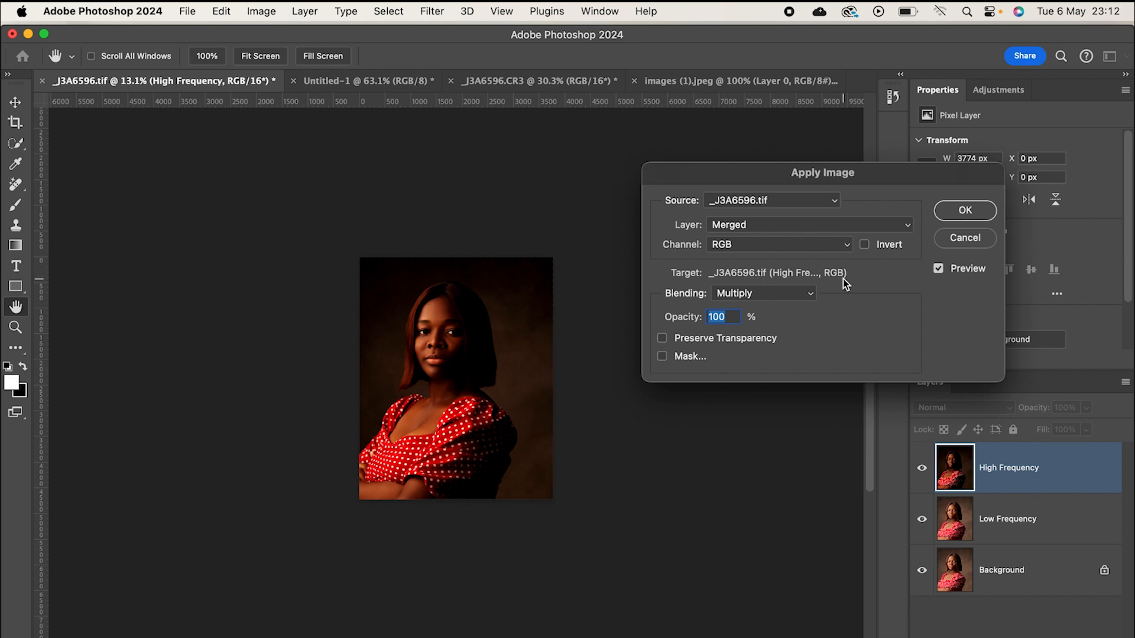
{"action": "left_click", "coordinate": [771, 228]}
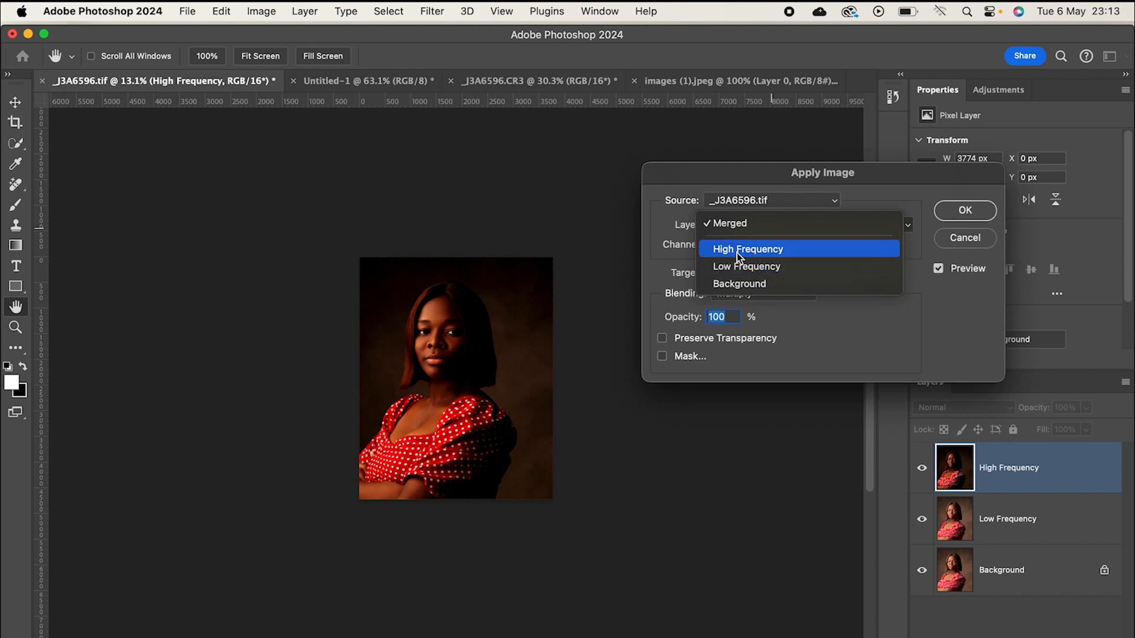
{"action": "left_click", "coordinate": [750, 267]}
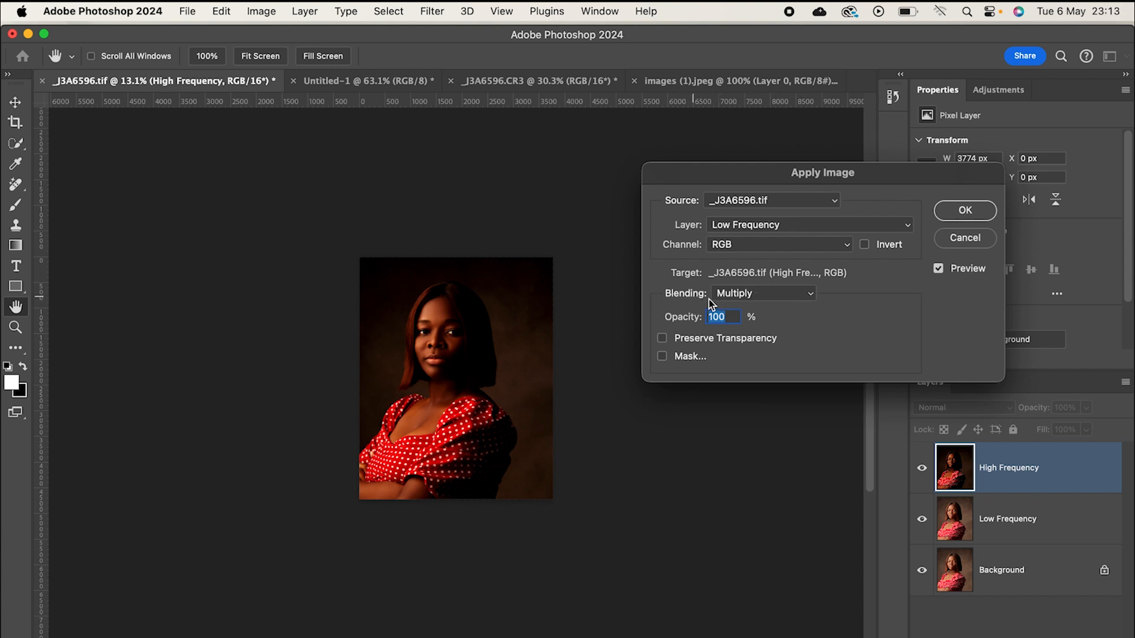
{"action": "left_click", "coordinate": [778, 295]}
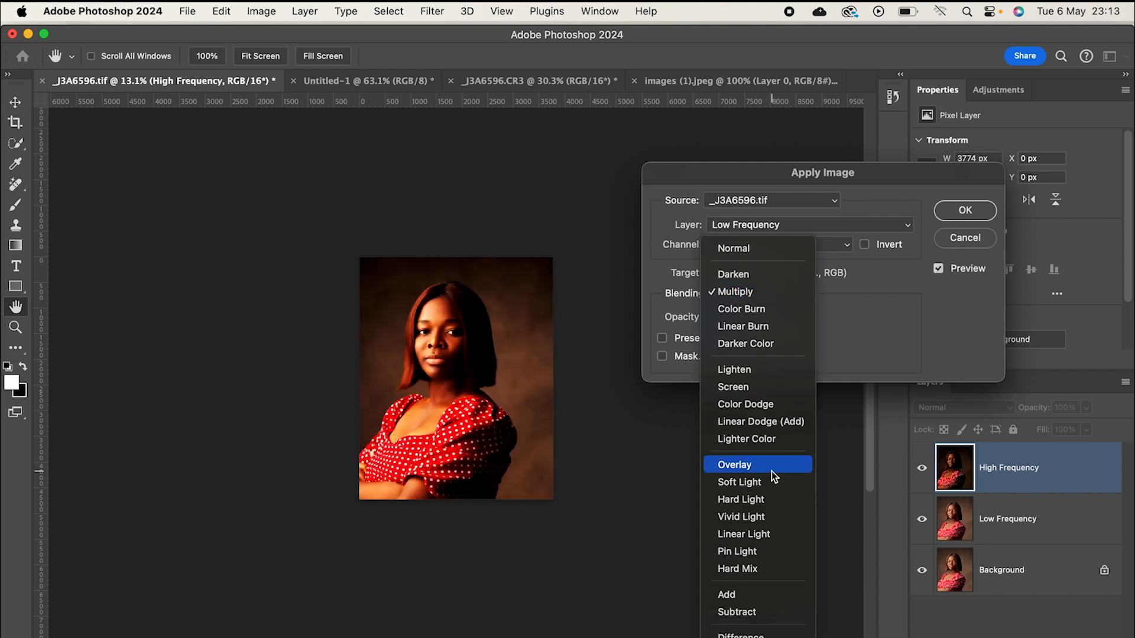
{"action": "left_click", "coordinate": [744, 616]}
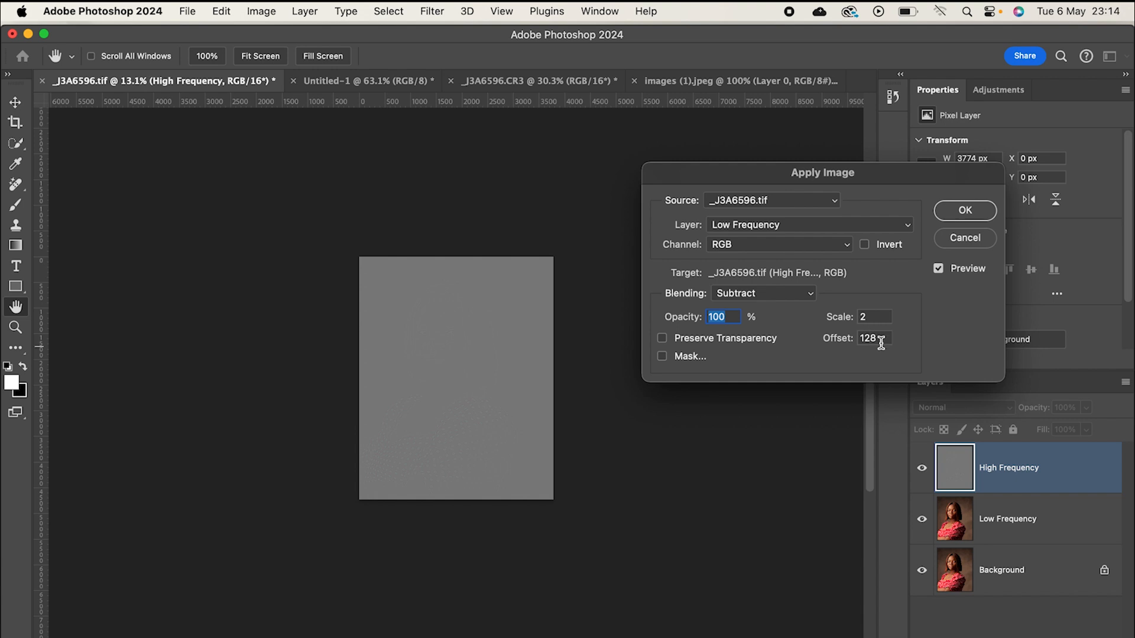
- Try a scale of 1 and an offset of 12 for the Subtract blending in Apply Image
{"action": "left_click", "coordinate": [879, 316]}
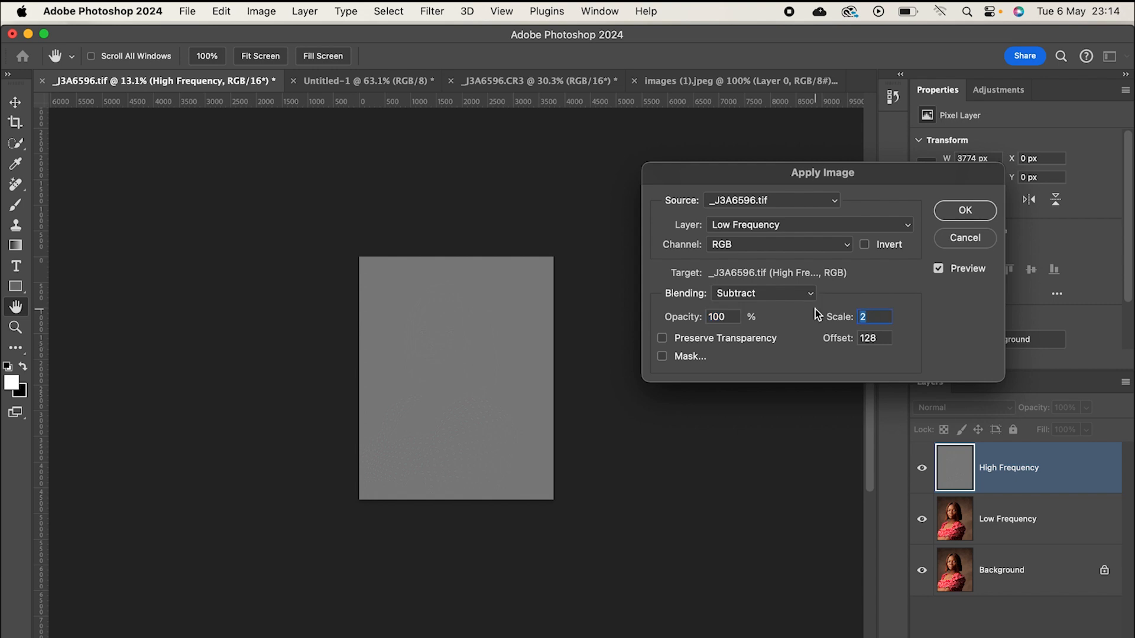
{"action": "type", "text": "0"}
{"action": "left_click", "coordinate": [931, 327]}
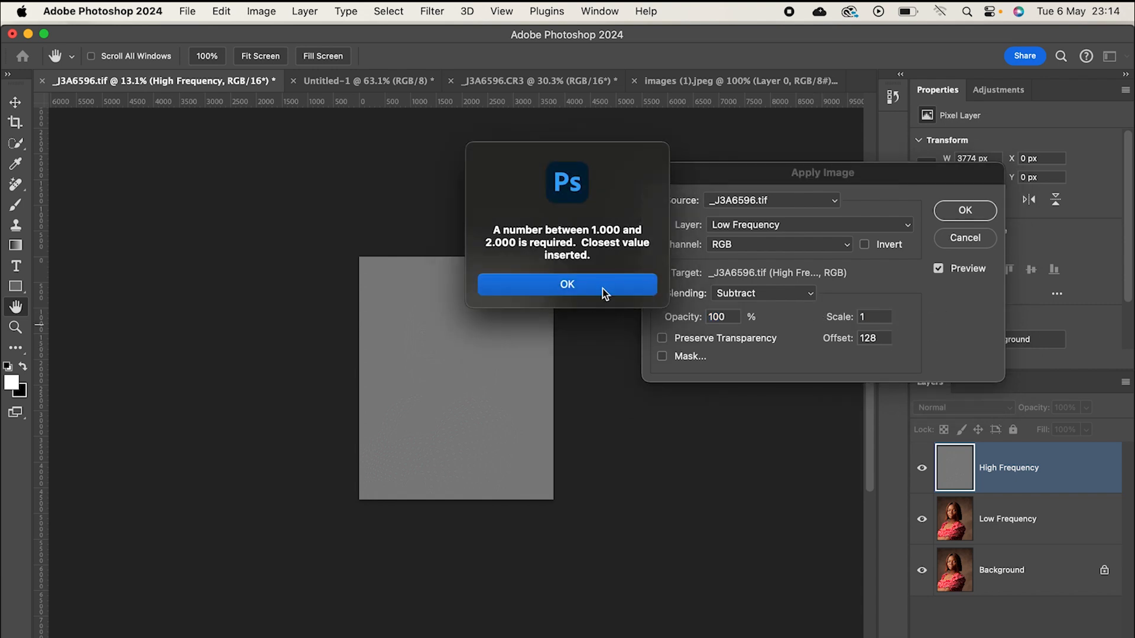
{"action": "left_click", "coordinate": [605, 294]}
{"action": "left_click_drag", "start_coordinate": [890, 339], "coordinate": [815, 343]}
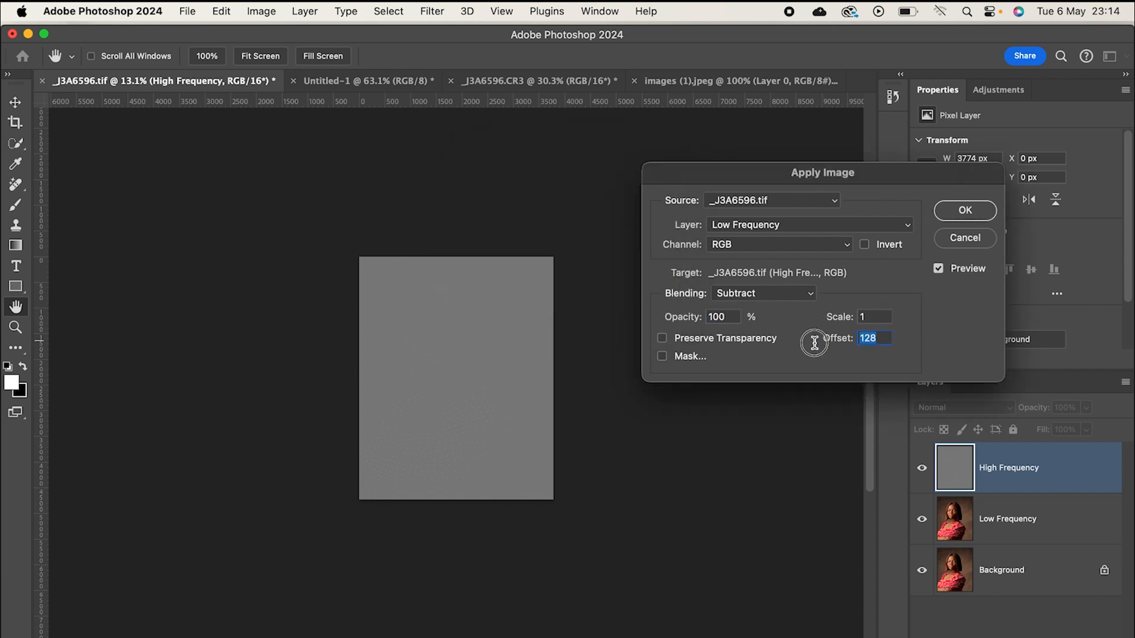
{"action": "type", "text": "12"}
{"action": "left_click", "coordinate": [923, 340]}
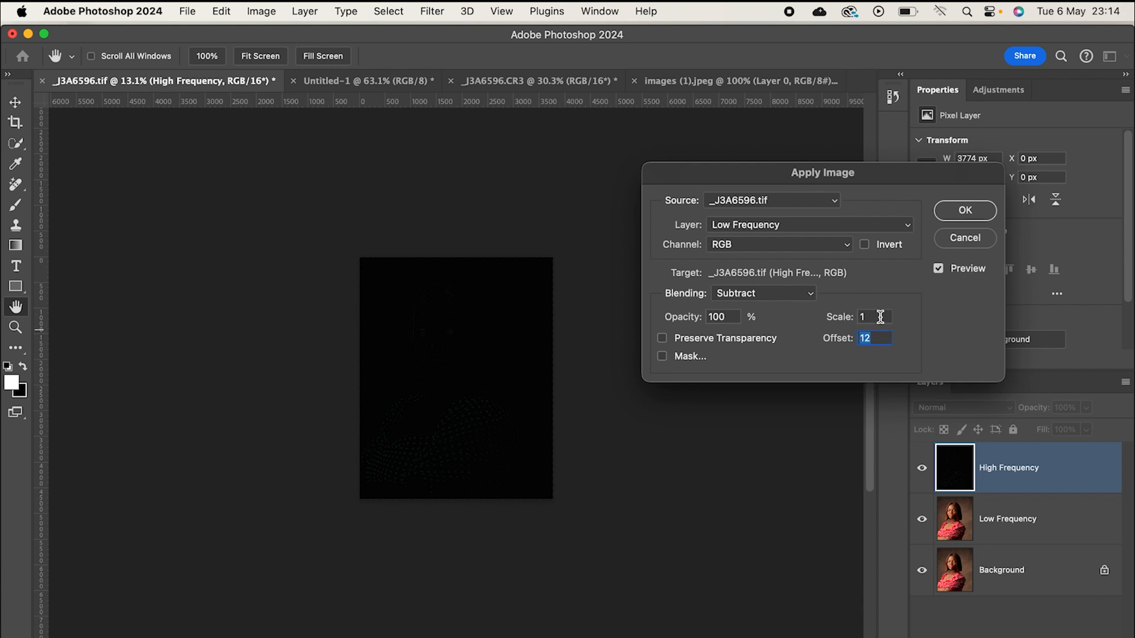
- Set the Subtract scale to 2 and the offset to 128, and apply the image calculation to the High Frequency layer
{"action": "left_click_drag", "start_coordinate": [881, 316], "coordinate": [910, 334]}
{"action": "double_click", "coordinate": [881, 339]}
{"action": "type", "text": "128"}
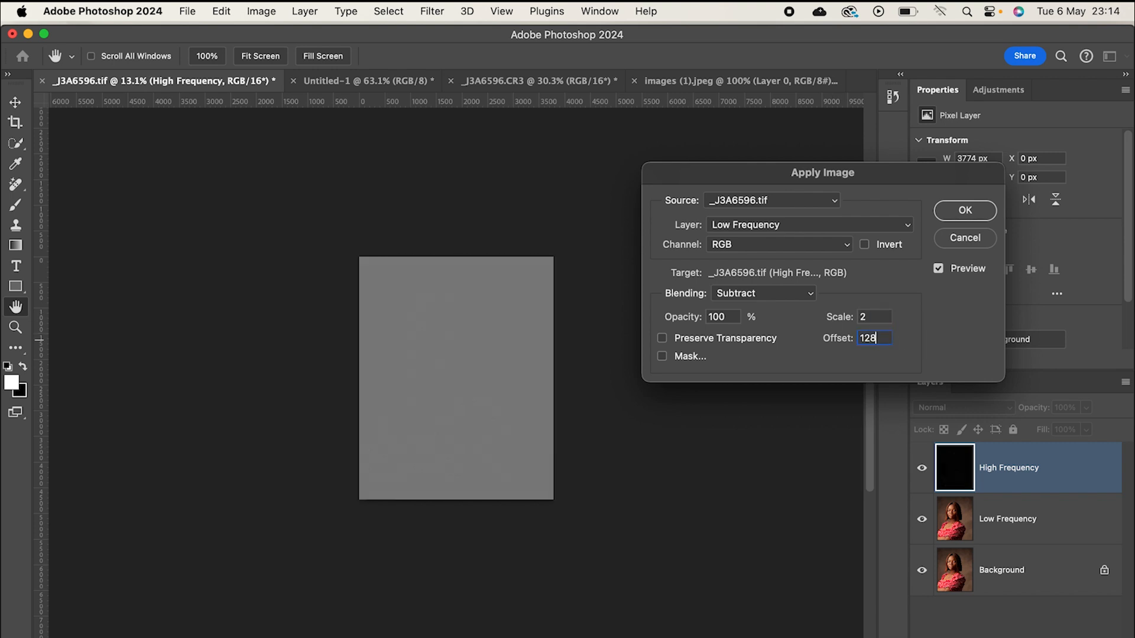
{"action": "left_click", "coordinate": [937, 345]}
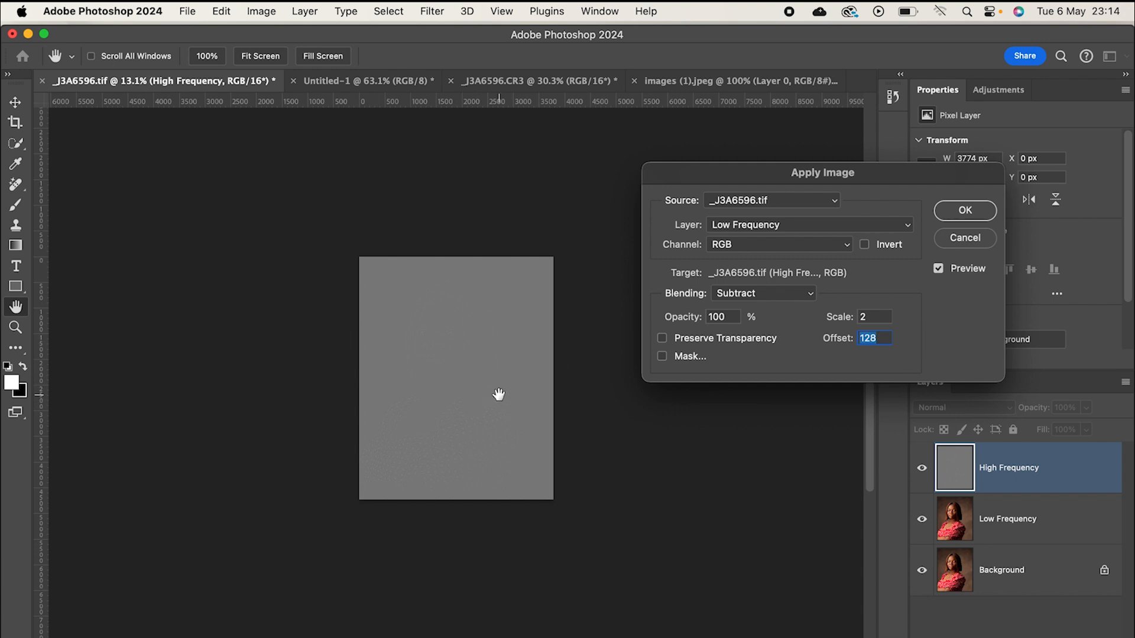
{"action": "scroll", "coordinate": [492, 399], "scroll_direction": "up", "scroll_amount": 3}
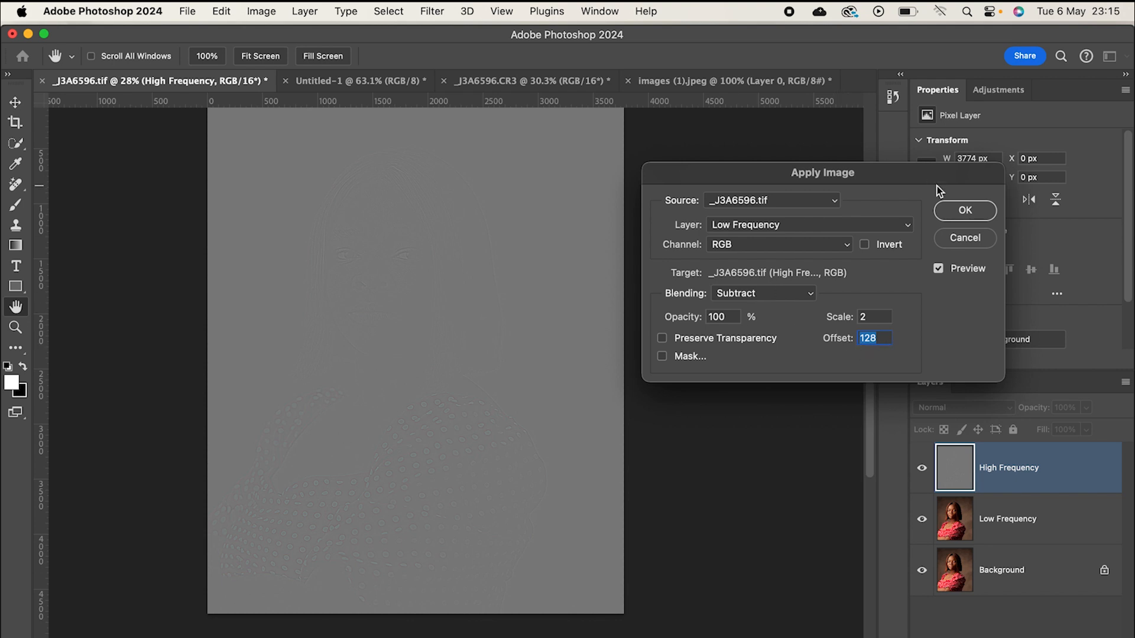
{"action": "left_click", "coordinate": [965, 211]}
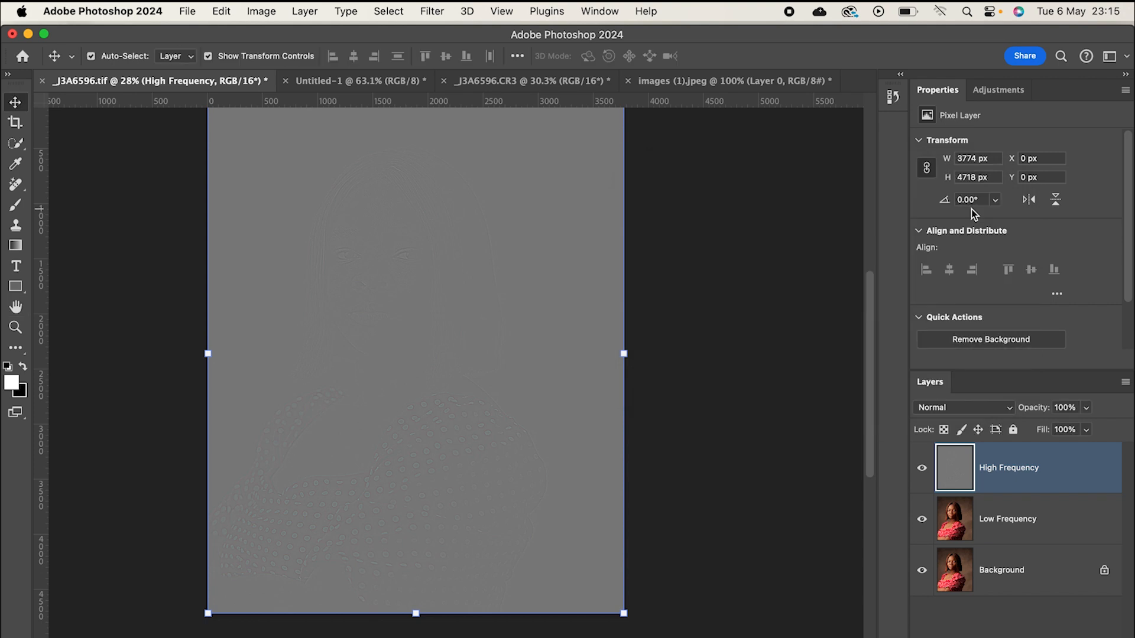
- Set the High Frequency layer's blend mode to Linear Light
{"action": "scroll", "coordinate": [549, 359], "scroll_direction": "down", "scroll_amount": 4}
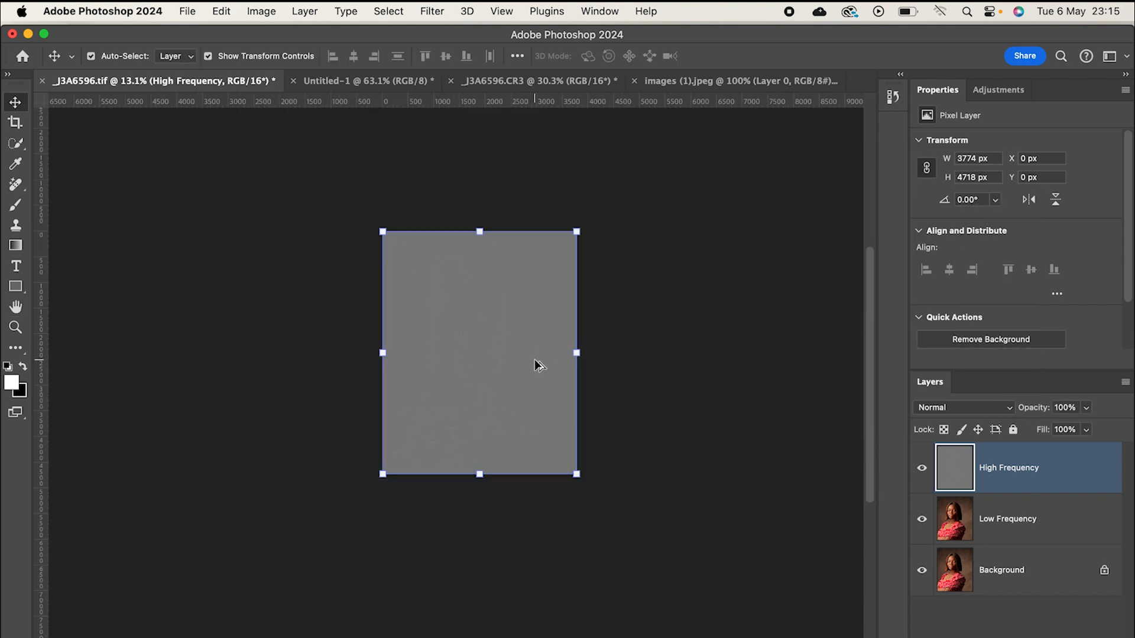
{"action": "left_click", "coordinate": [978, 410]}
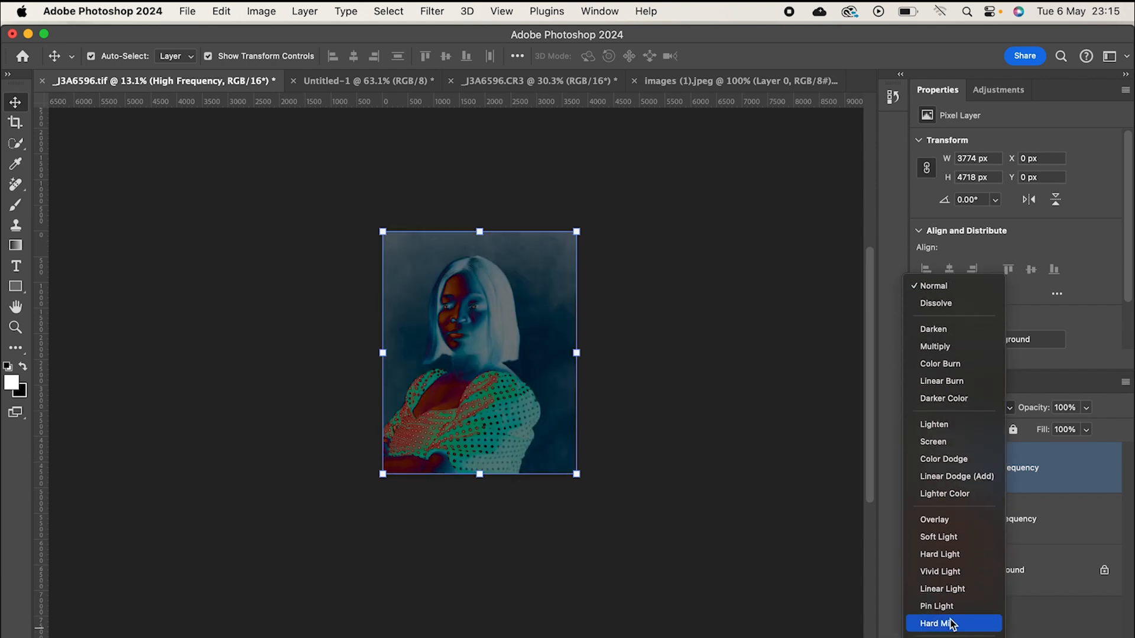
{"action": "left_click", "coordinate": [943, 588]}
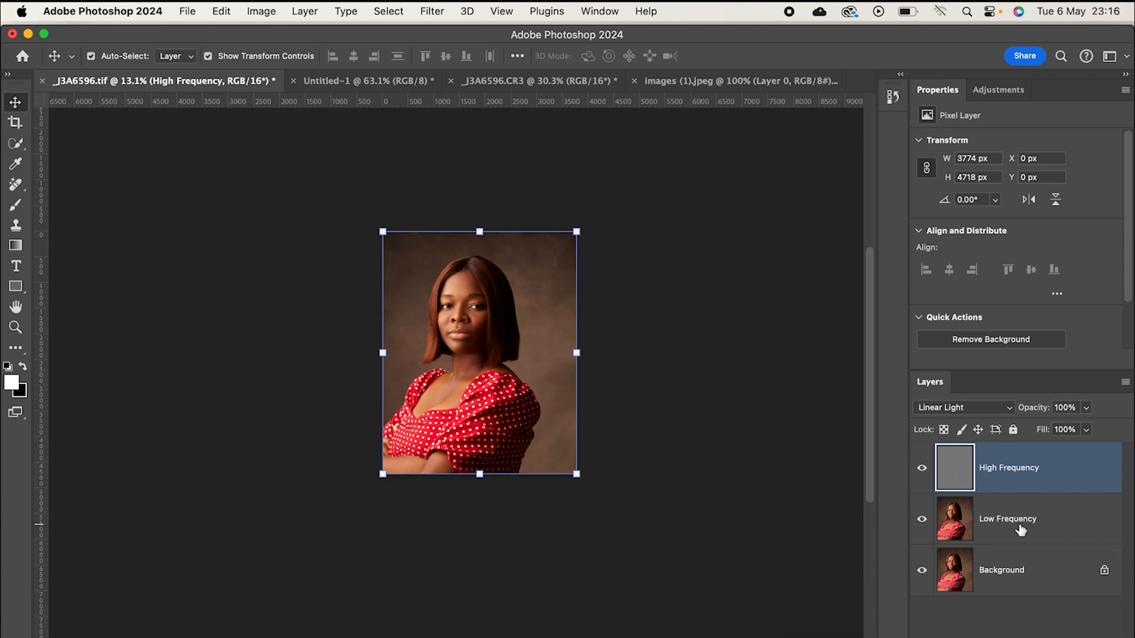
- Group the High Frequency and Low Frequency layers and expand the group
{"action": "left_click", "coordinate": [1019, 529], "text": "shift"}
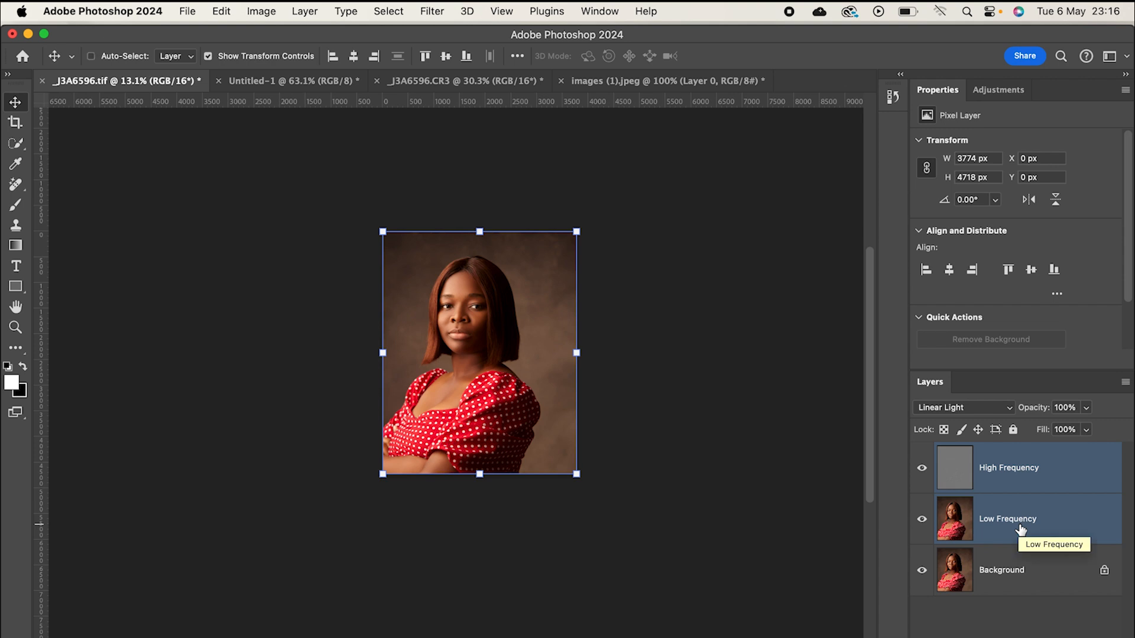
{"action": "key", "text": "super+g"}
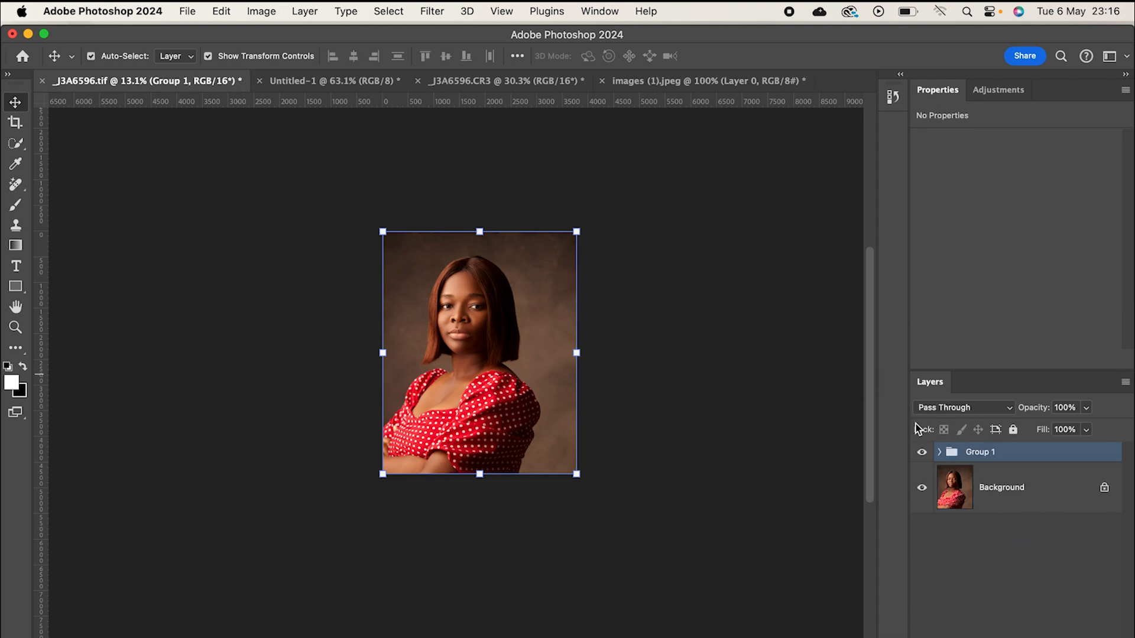
{"action": "left_click", "coordinate": [938, 452]}
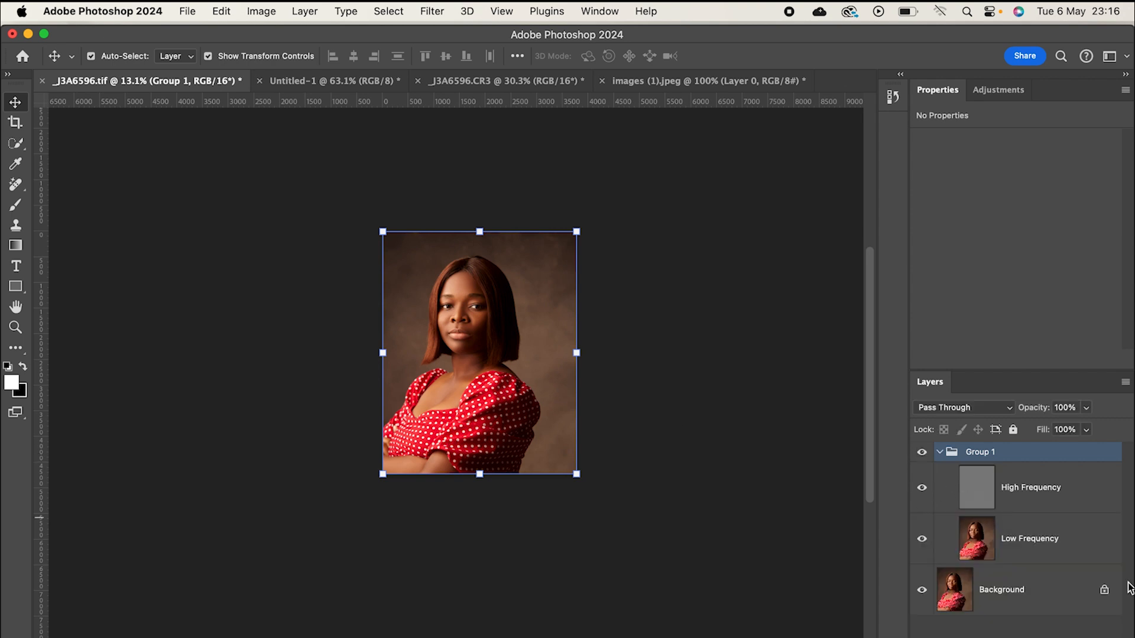
- Select the Low Frequency layer inside the group and activate the Mixer Brush tool
{"action": "left_click", "coordinate": [1058, 542]}
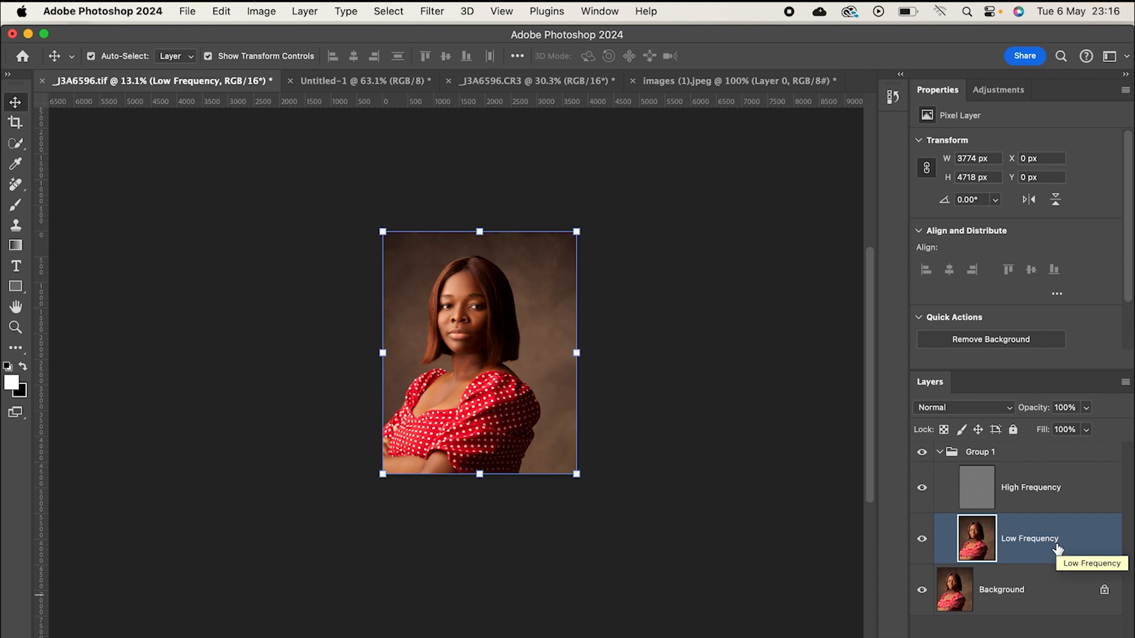
{"action": "left_click", "coordinate": [15, 347]}
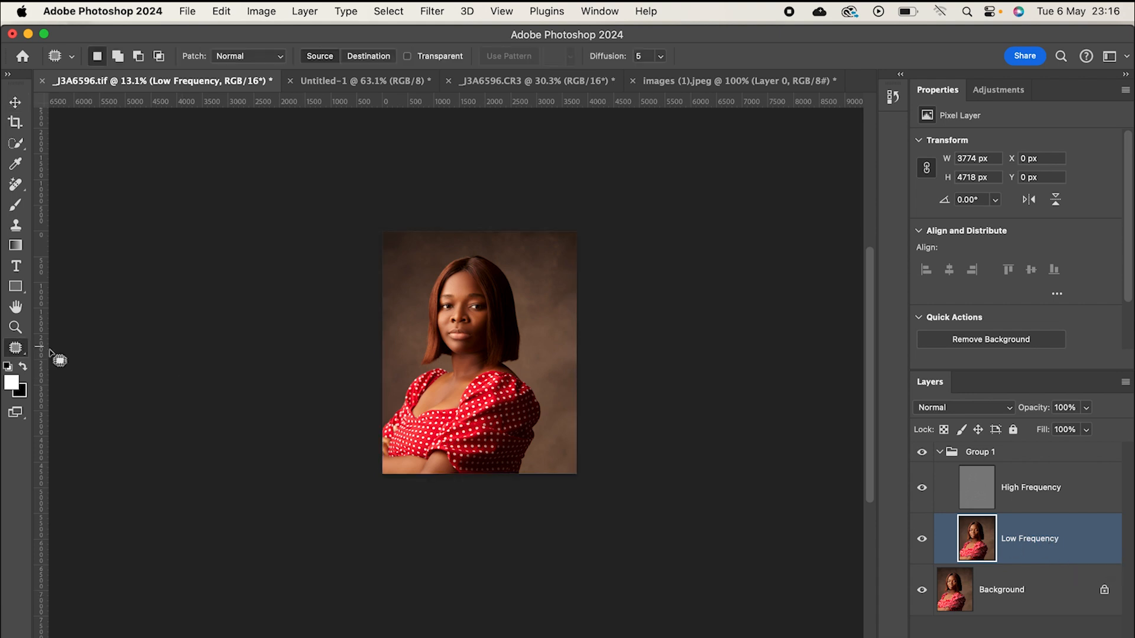
{"action": "left_click", "coordinate": [24, 350]}
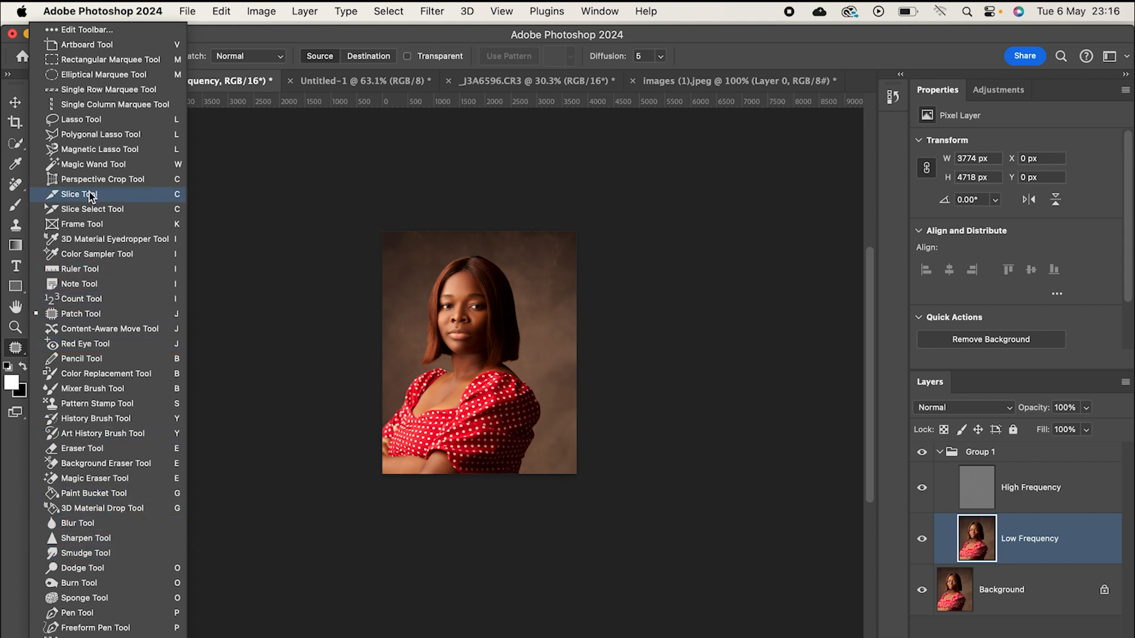
{"action": "left_click", "coordinate": [92, 389]}
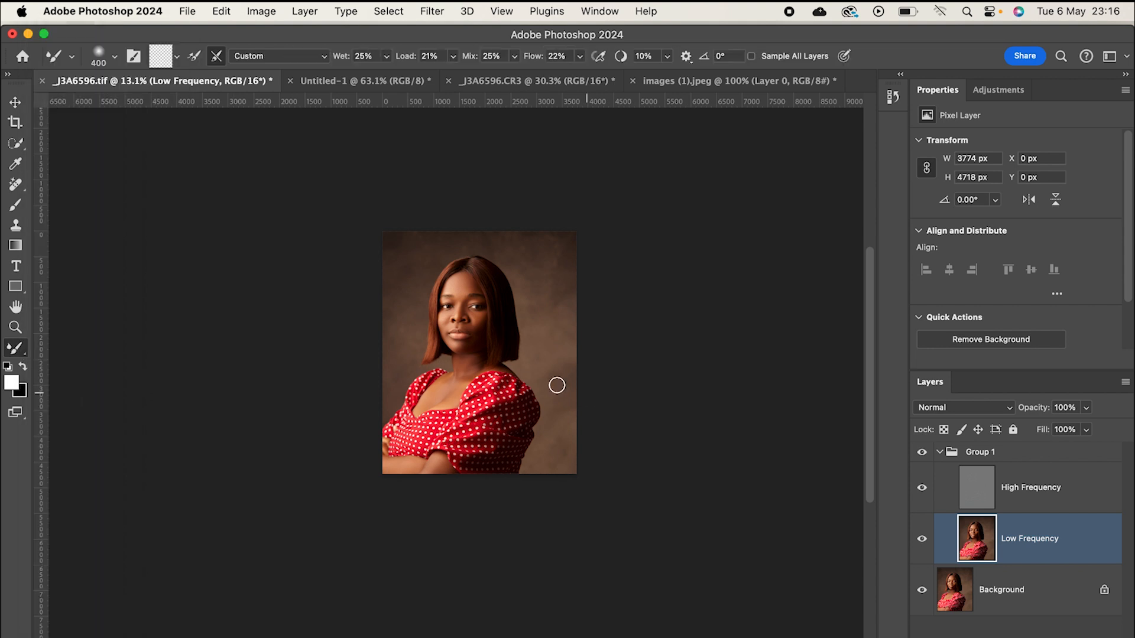
- Blend the skin tones on the chest and neck with the Mixer Brush, varying its size between about 175 and 250 pixels
{"action": "scroll", "coordinate": [476, 375], "scroll_direction": "up", "scroll_amount": 3}
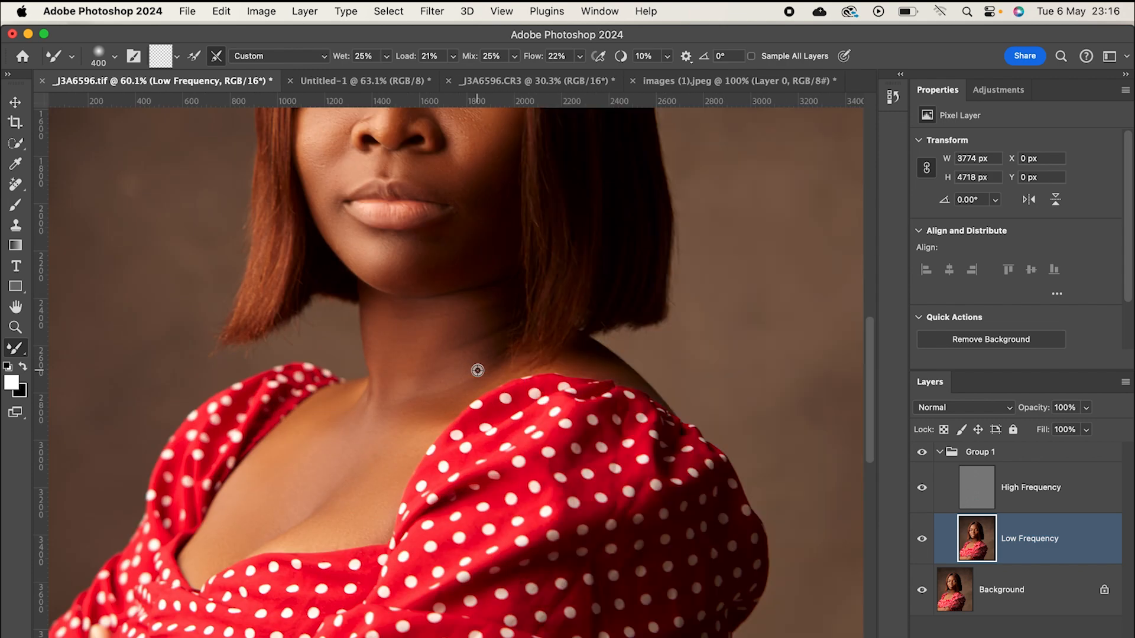
{"action": "scroll", "coordinate": [489, 256], "scroll_direction": "up", "scroll_amount": 2}
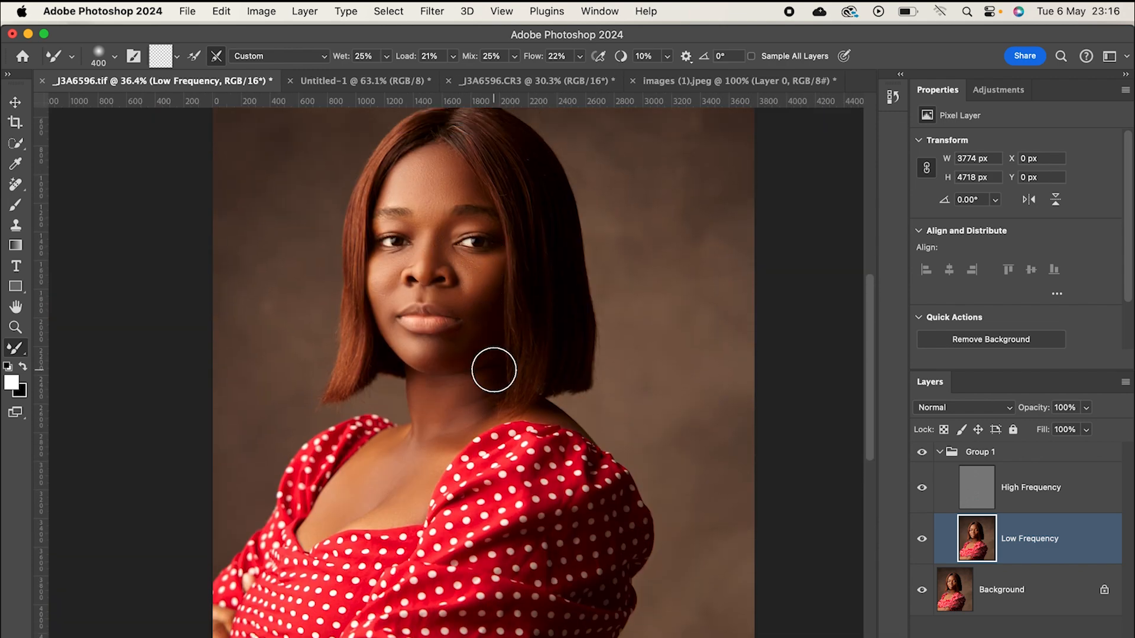
{"action": "key", "text": "bracketleft"}
{"action": "key", "text": "bracketleft"}
{"action": "key", "text": "bracketleft"}
{"action": "key", "text": "bracketleft"}
{"action": "key", "text": "bracketleft"}
{"action": "key", "text": "bracketright"}
{"action": "key", "text": "bracketright"}
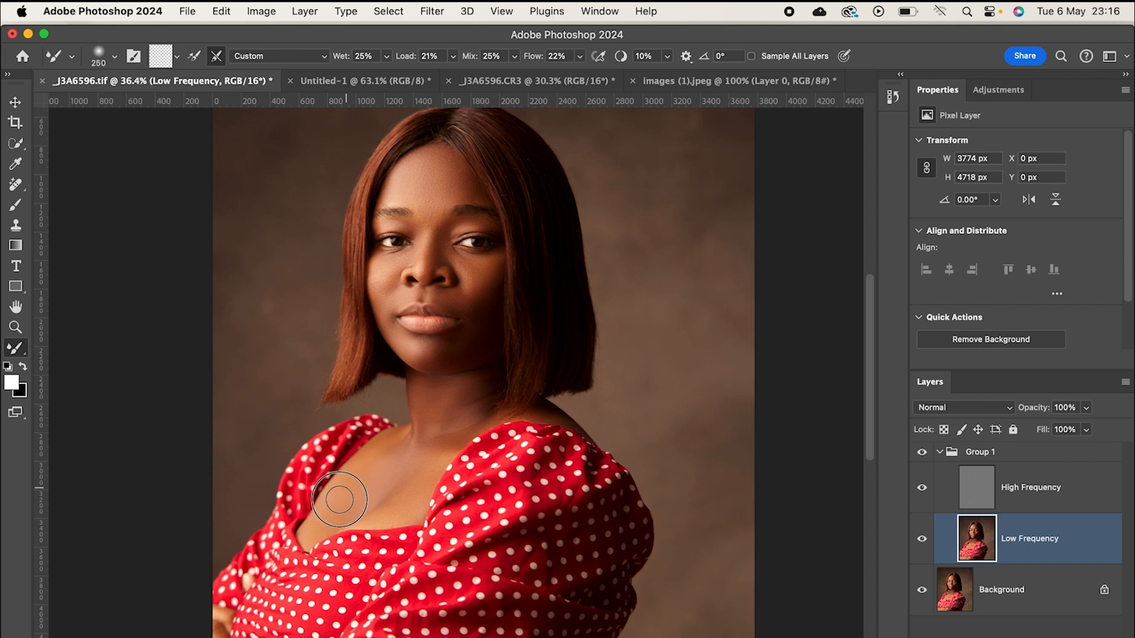
{"action": "key", "text": "bracketright"}
{"action": "key", "text": "bracketright"}
{"action": "key", "text": "bracketleft"}
{"action": "key", "text": "bracketleft"}
{"action": "key", "text": "bracketleft"}
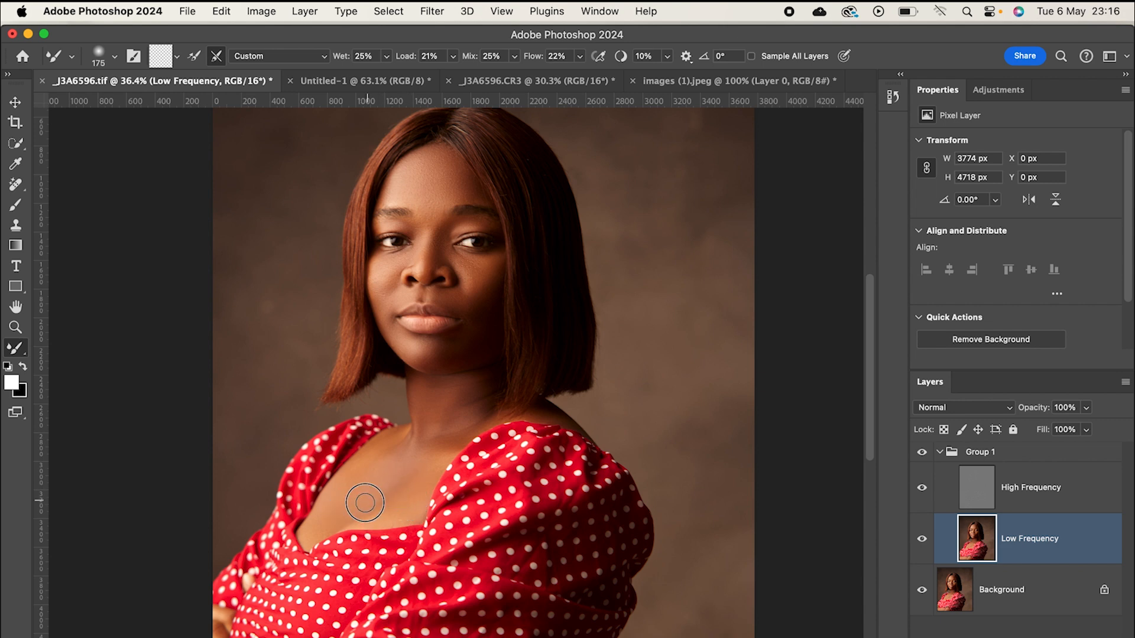
{"action": "key", "text": "bracketright"}
{"action": "key", "text": "bracketright"}
{"action": "key", "text": "bracketleft"}
{"action": "key", "text": "bracketleft"}
{"action": "key", "text": "]"}
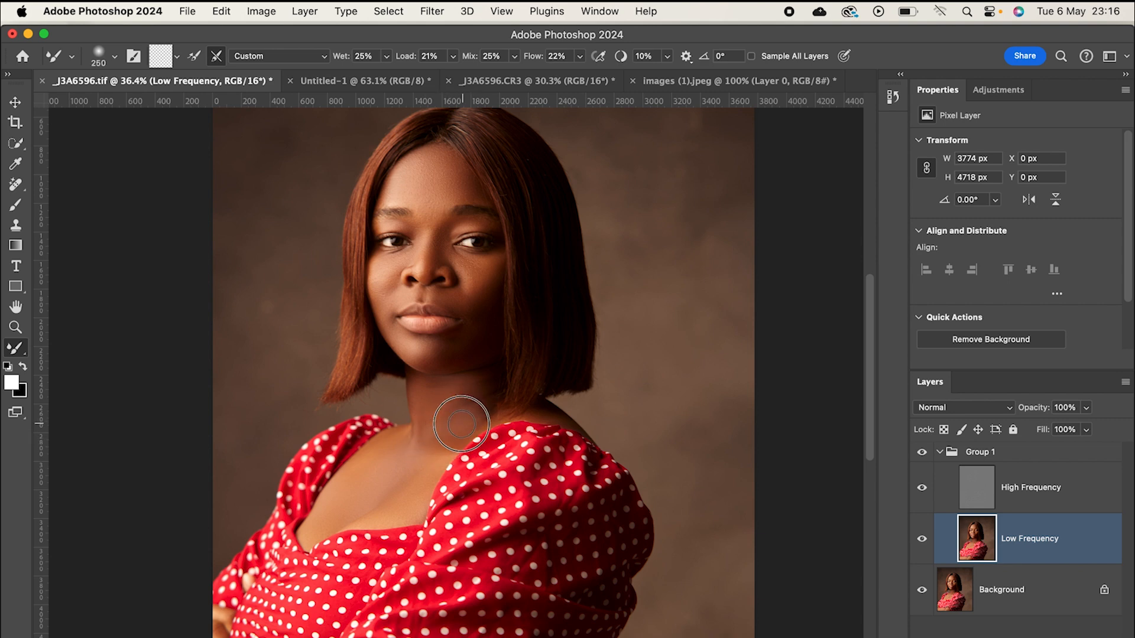
- Smooth the facial skin under the eyes and on the cheeks with a smaller Mixer Brush of about 100 to 150 pixels
{"action": "key", "text": "["}
{"action": "key", "text": "["}
{"action": "key", "text": "["}
{"action": "key", "text": "["}
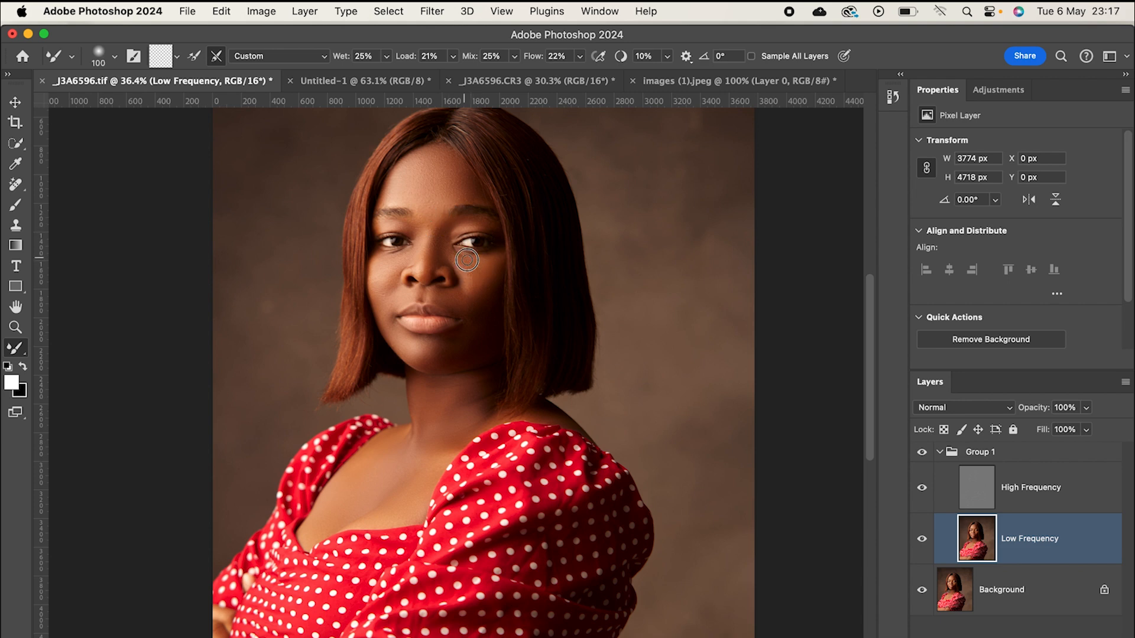
{"action": "key", "text": "bracketright"}
{"action": "key", "text": "bracketleft"}
{"action": "key", "text": "bracketleft"}
{"action": "key", "text": "bracketright"}
{"action": "key", "text": "bracketright"}
{"action": "key", "text": "bracketright"}
{"action": "key", "text": "bracketleft"}
{"action": "left_click_drag", "start_coordinate": [393, 256], "coordinate": [382, 299]}
{"action": "key", "text": "bracketright"}
{"action": "key", "text": "bracketright"}
{"action": "key", "text": "bracketright"}
{"action": "key", "text": "bracketleft"}
{"action": "key", "text": "bracketleft"}
- Toggle the visibility of Group 1 repeatedly to compare the skin before and after the retouching
{"action": "scroll", "coordinate": [402, 520], "scroll_direction": "up", "scroll_amount": 3}
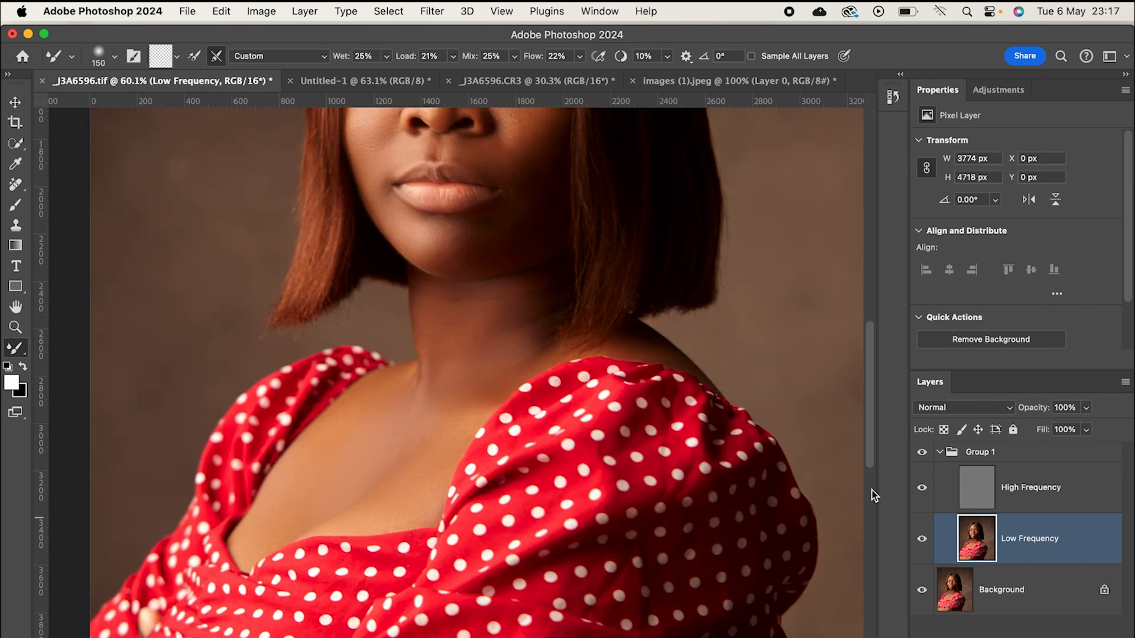
{"action": "left_click", "coordinate": [922, 453]}
{"action": "left_click", "coordinate": [923, 453]}
{"action": "left_click", "coordinate": [922, 453]}
{"action": "left_click", "coordinate": [922, 453]}
{"action": "left_click", "coordinate": [923, 453]}
{"action": "left_click", "coordinate": [922, 453]}
- On the High Frequency layer, clean the texture under the inner corner of the subject's left eye with a 35-pixel Clone Stamp
{"action": "left_click", "coordinate": [1067, 507]}
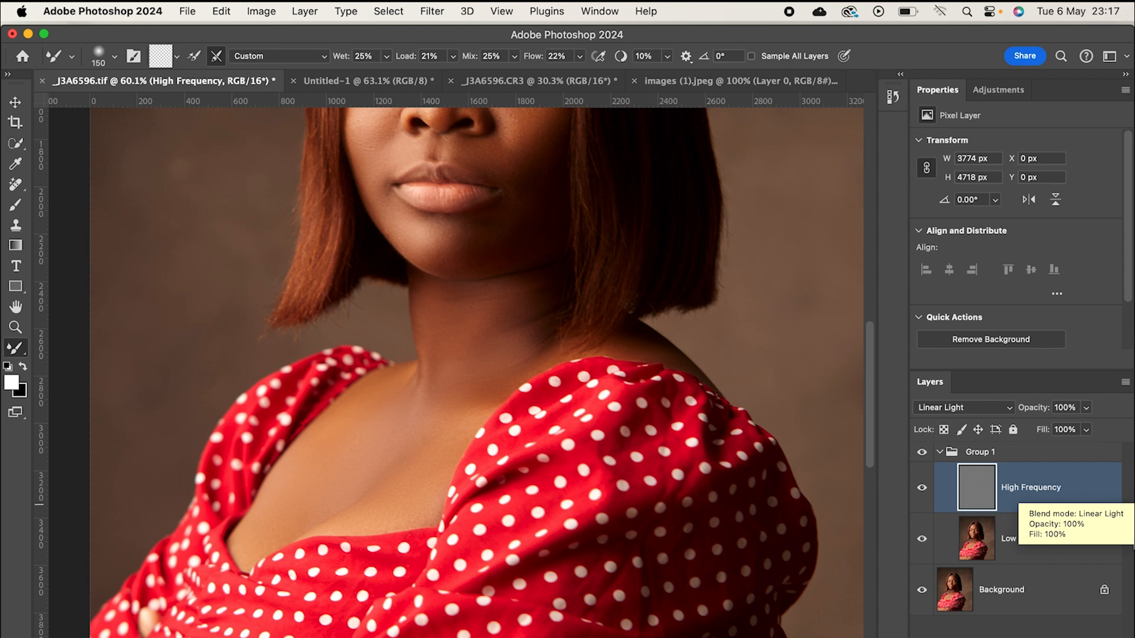
{"action": "scroll", "coordinate": [503, 382], "scroll_direction": "up", "scroll_amount": 3}
{"action": "scroll", "coordinate": [503, 382], "scroll_direction": "up", "scroll_amount": 1}
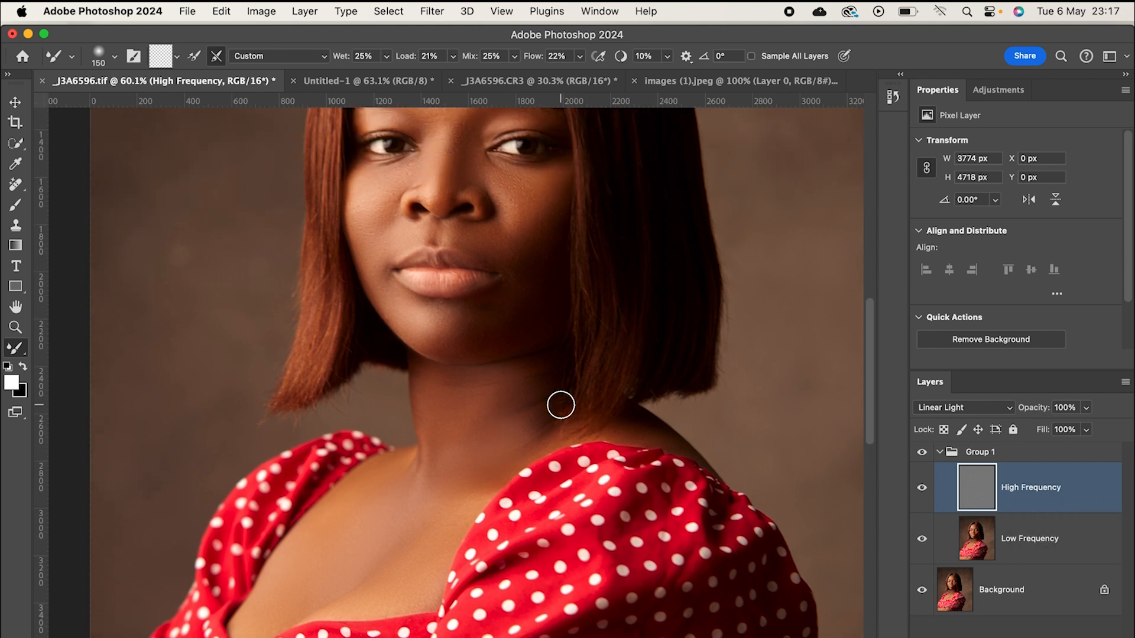
{"action": "key", "text": "s"}
{"action": "scroll", "coordinate": [497, 390], "scroll_direction": "up", "scroll_amount": 3}
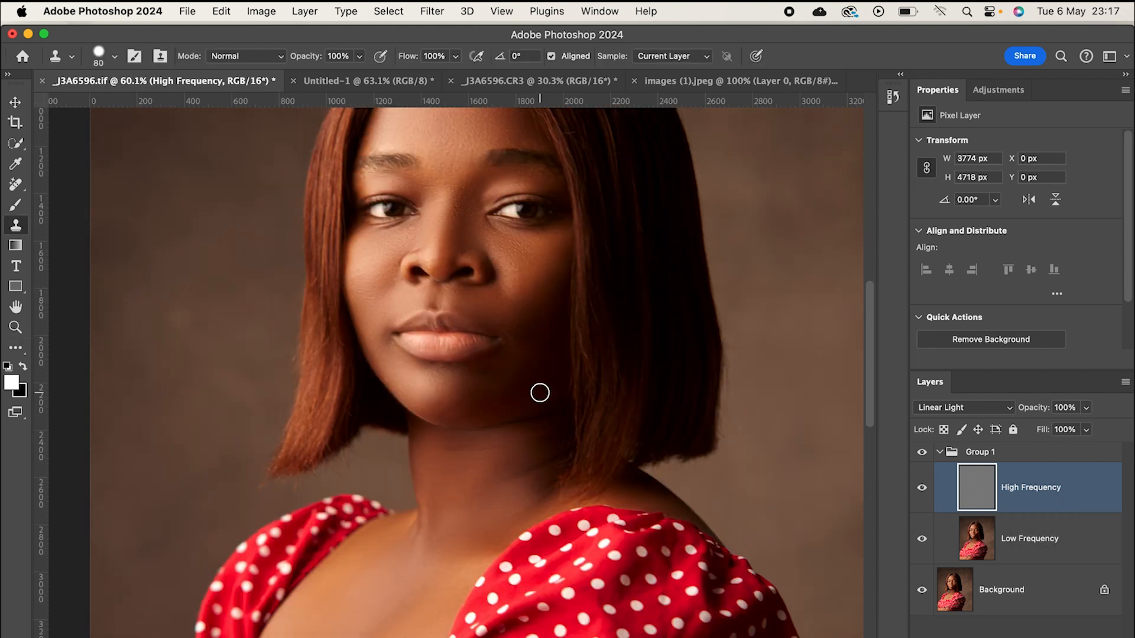
{"action": "scroll", "coordinate": [525, 260], "scroll_direction": "up", "scroll_amount": 2}
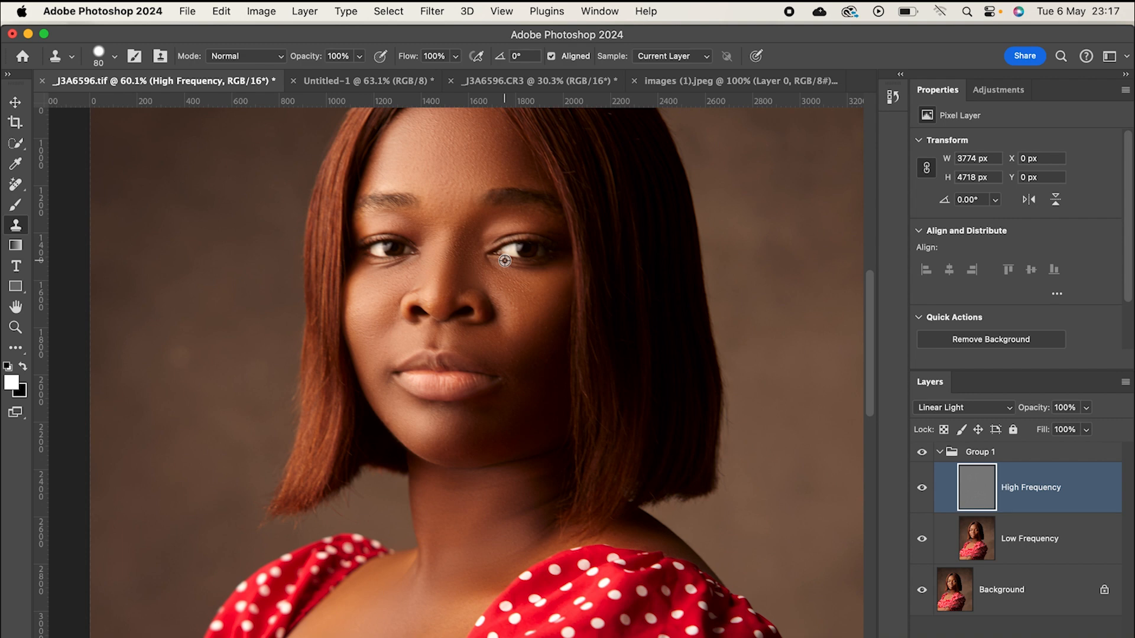
{"action": "scroll", "coordinate": [505, 260], "scroll_direction": "up", "scroll_amount": 3}
{"action": "key", "text": "bracketleft"}
{"action": "key", "text": "bracketleft"}
{"action": "key", "text": "bracketleft"}
{"action": "key", "text": "bracketleft"}
{"action": "key", "text": "bracketleft"}
{"action": "left_click", "coordinate": [476, 276], "text": "alt"}
{"action": "left_click", "coordinate": [469, 255]}
{"action": "left_click", "coordinate": [476, 273], "text": "alt"}
{"action": "left_click", "coordinate": [477, 270]}
{"action": "left_click", "coordinate": [475, 263]}
{"action": "left_click", "coordinate": [473, 273], "text": "alt"}
{"action": "left_click", "coordinate": [469, 253]}
{"action": "left_click", "coordinate": [472, 273], "text": "alt"}
{"action": "left_click_drag", "start_coordinate": [501, 282], "coordinate": [481, 277]}
- Clone smoother skin texture over the uneven spots on the subject's left cheek beside the nose
{"action": "left_click", "coordinate": [519, 308], "text": "alt"}
{"action": "left_click_drag", "start_coordinate": [543, 303], "coordinate": [534, 314]}
{"action": "left_click", "coordinate": [535, 321], "text": "alt"}
{"action": "left_click", "coordinate": [522, 337]}
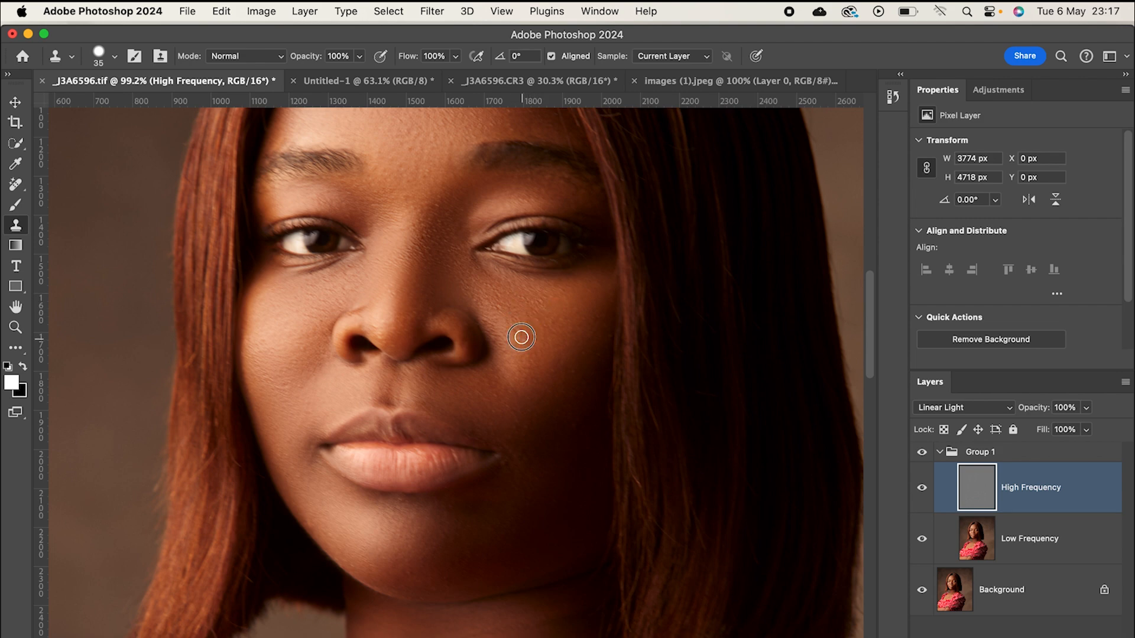
{"action": "left_click", "coordinate": [495, 307]}
{"action": "left_click", "coordinate": [504, 331], "text": "alt"}
{"action": "left_click", "coordinate": [499, 338]}
- Clone clean texture over the skin under the subject's right eye and along the upper side of the nose
{"action": "left_click", "coordinate": [325, 289], "text": "alt"}
{"action": "left_click", "coordinate": [343, 293]}
{"action": "left_click", "coordinate": [352, 271], "text": "alt"}
{"action": "left_click", "coordinate": [329, 281]}
{"action": "left_click", "coordinate": [333, 286]}
{"action": "left_click", "coordinate": [315, 285]}
{"action": "left_click", "coordinate": [340, 270], "text": "alt"}
{"action": "left_click", "coordinate": [290, 281]}
{"action": "left_click", "coordinate": [294, 287], "text": "alt"}
{"action": "left_click", "coordinate": [358, 275]}
{"action": "left_click", "coordinate": [373, 205], "text": "alt"}
{"action": "left_click", "coordinate": [380, 211]}
- On the Low Frequency layer, blend the tones beneath the subject's left eye with a Mixer Brush of about 60 to 125 pixels
{"action": "left_click", "coordinate": [1062, 552]}
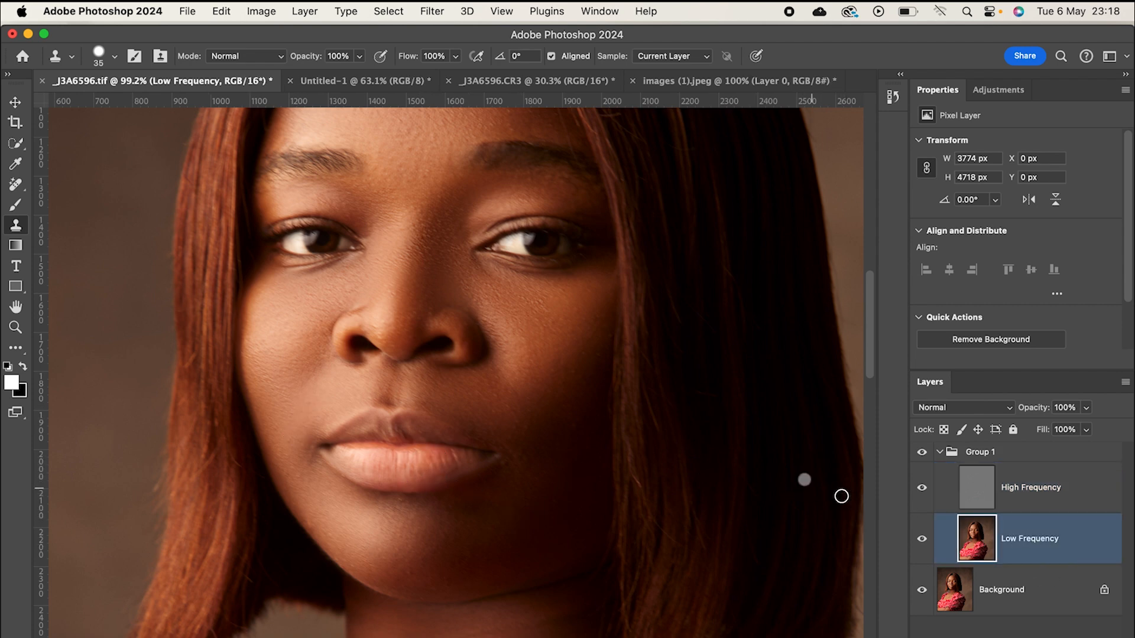
{"action": "key", "text": "b"}
{"action": "key", "text": "bracketleft"}
{"action": "key", "text": "bracketleft"}
{"action": "key", "text": "bracketleft"}
{"action": "key", "text": "bracketleft"}
{"action": "key", "text": "bracketleft"}
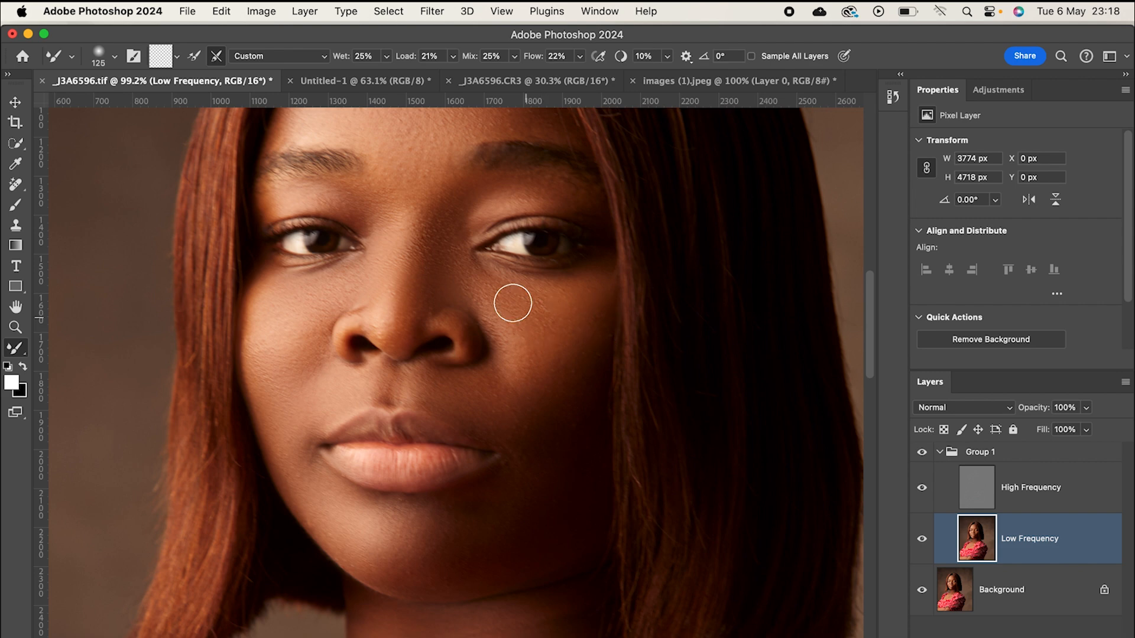
{"action": "key", "text": "bracketleft"}
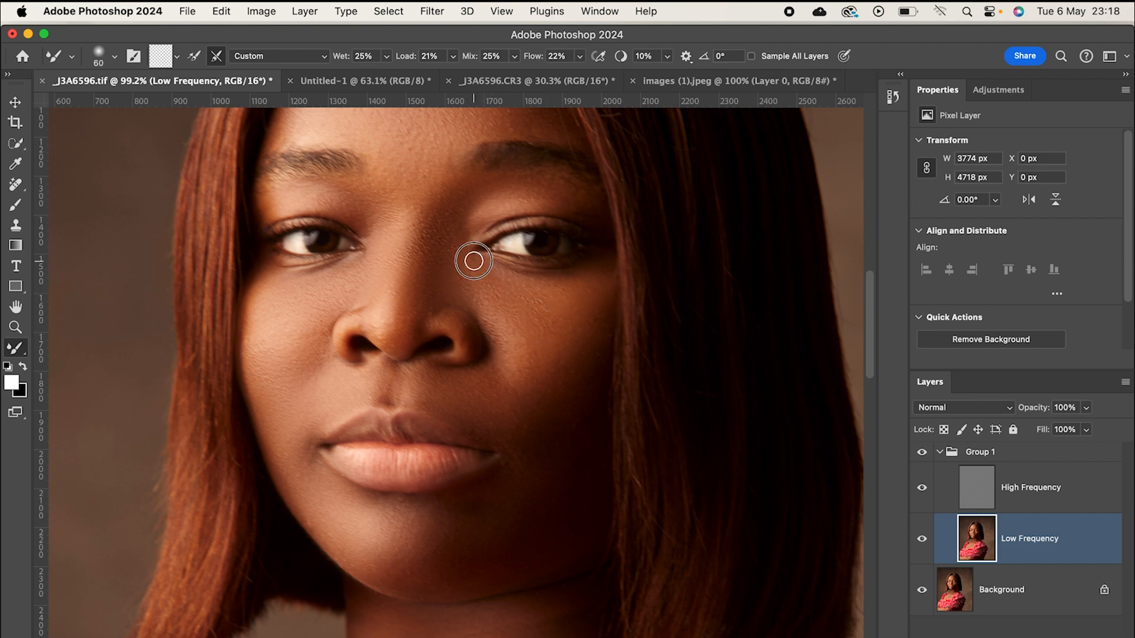
{"action": "key", "text": "bracketright"}
{"action": "key", "text": "bracketright"}
{"action": "key", "text": "bracketright"}
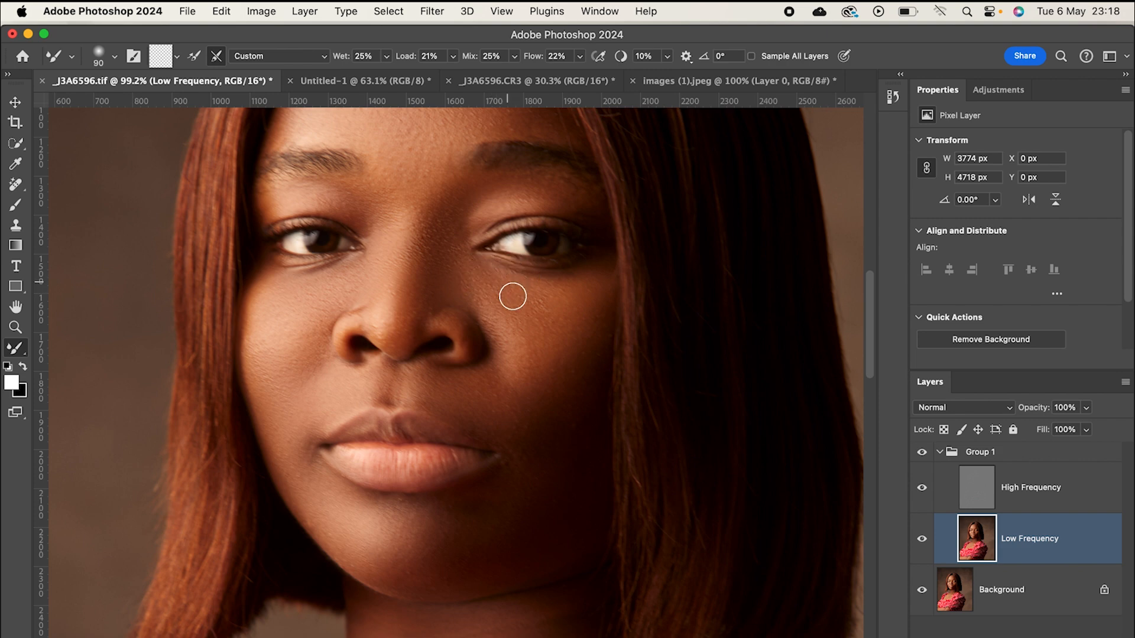
{"action": "key", "text": "bracketleft"}
{"action": "key", "text": "bracketright"}
- Smooth the tones on the subject's left upper eyelid and beside the nose bridge with the Mixer Brush, varying its size
{"action": "left_click_drag", "start_coordinate": [519, 182], "coordinate": [563, 193]}
{"action": "key", "text": "bracketleft"}
{"action": "key", "text": "bracketleft"}
{"action": "key", "text": "bracketleft"}
{"action": "left_click_drag", "start_coordinate": [461, 210], "coordinate": [459, 190]}
{"action": "key", "text": "bracketright"}
{"action": "key", "text": "bracketright"}
{"action": "key", "text": "bracketright"}
{"action": "key", "text": "bracketright"}
{"action": "key", "text": "bracketright"}
{"action": "key", "text": "bracketleft"}
- Collapse Group 1 and toggle its visibility repeatedly to compare the face before and after the retouching
{"action": "left_click", "coordinate": [944, 453]}
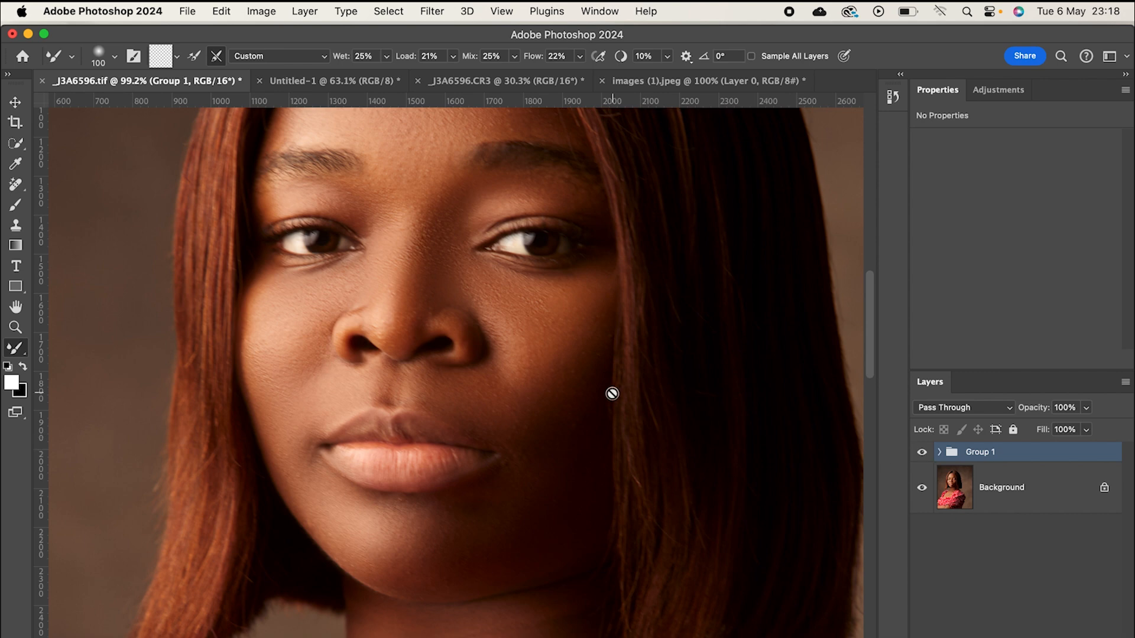
{"action": "scroll", "coordinate": [567, 375], "scroll_direction": "up", "scroll_amount": 2}
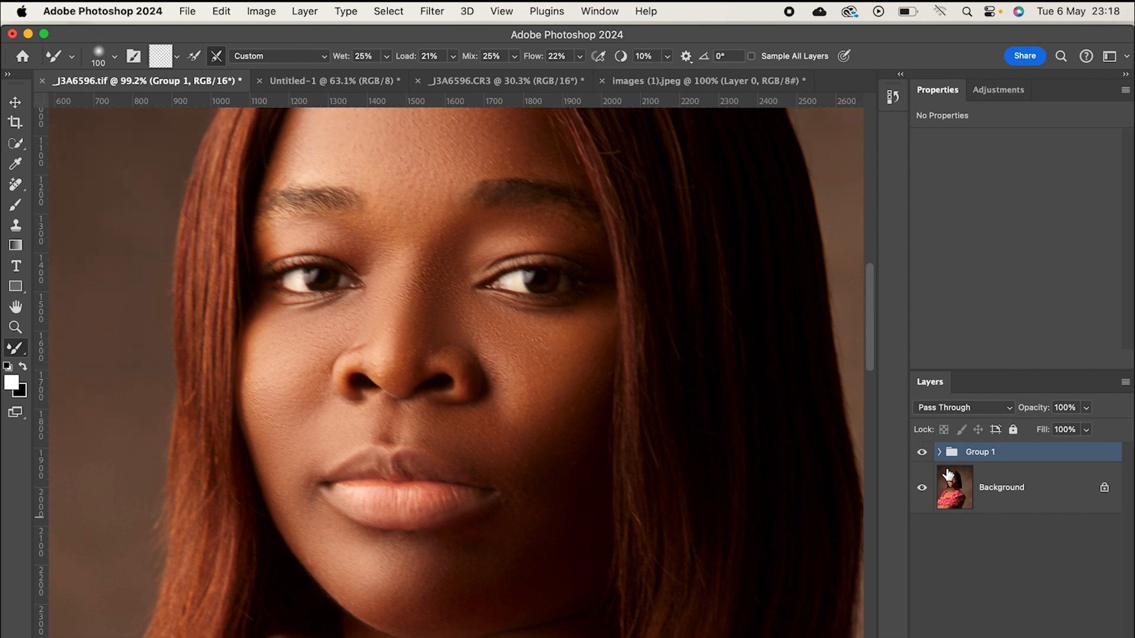
{"action": "left_click", "coordinate": [922, 452]}
{"action": "left_click", "coordinate": [922, 452]}
{"action": "left_click", "coordinate": [922, 452]}
{"action": "left_click", "coordinate": [922, 452]}
{"action": "left_click", "coordinate": [922, 453]}
{"action": "left_click", "coordinate": [922, 453]}
{"action": "scroll", "coordinate": [414, 329], "scroll_direction": "down", "scroll_amount": 8}
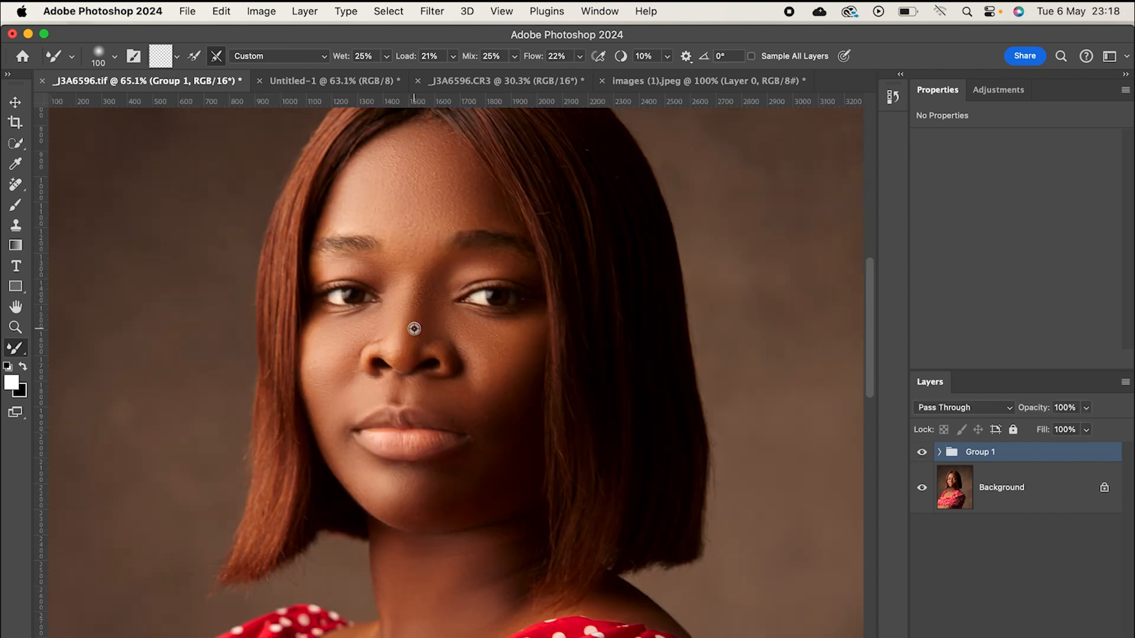